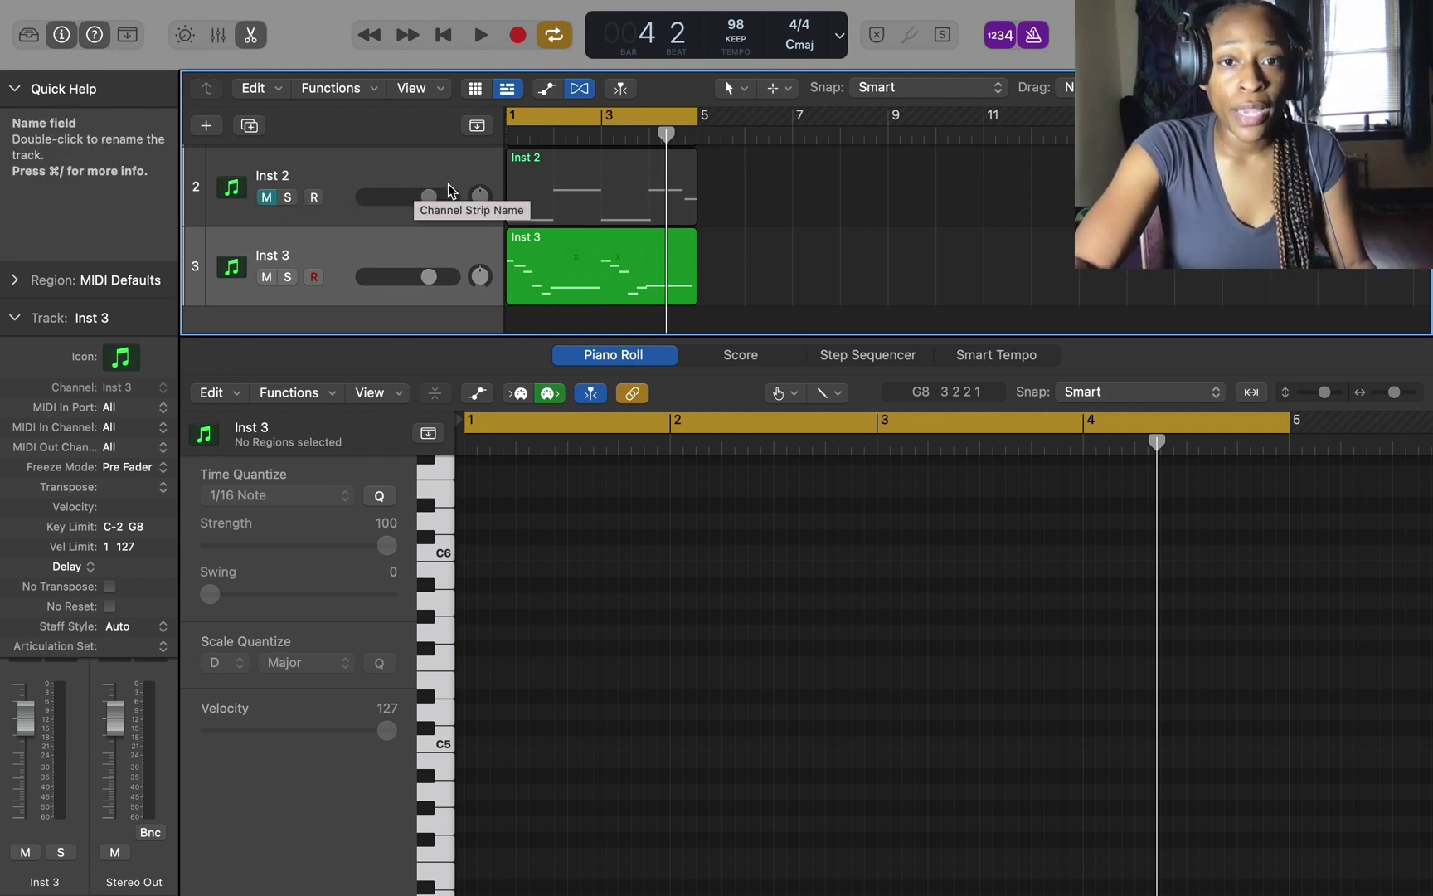
Open the Inst 3 MIDI region in the Piano Roll
scroll(642, 256, up, 3)
scroll(641, 256, down, 3)
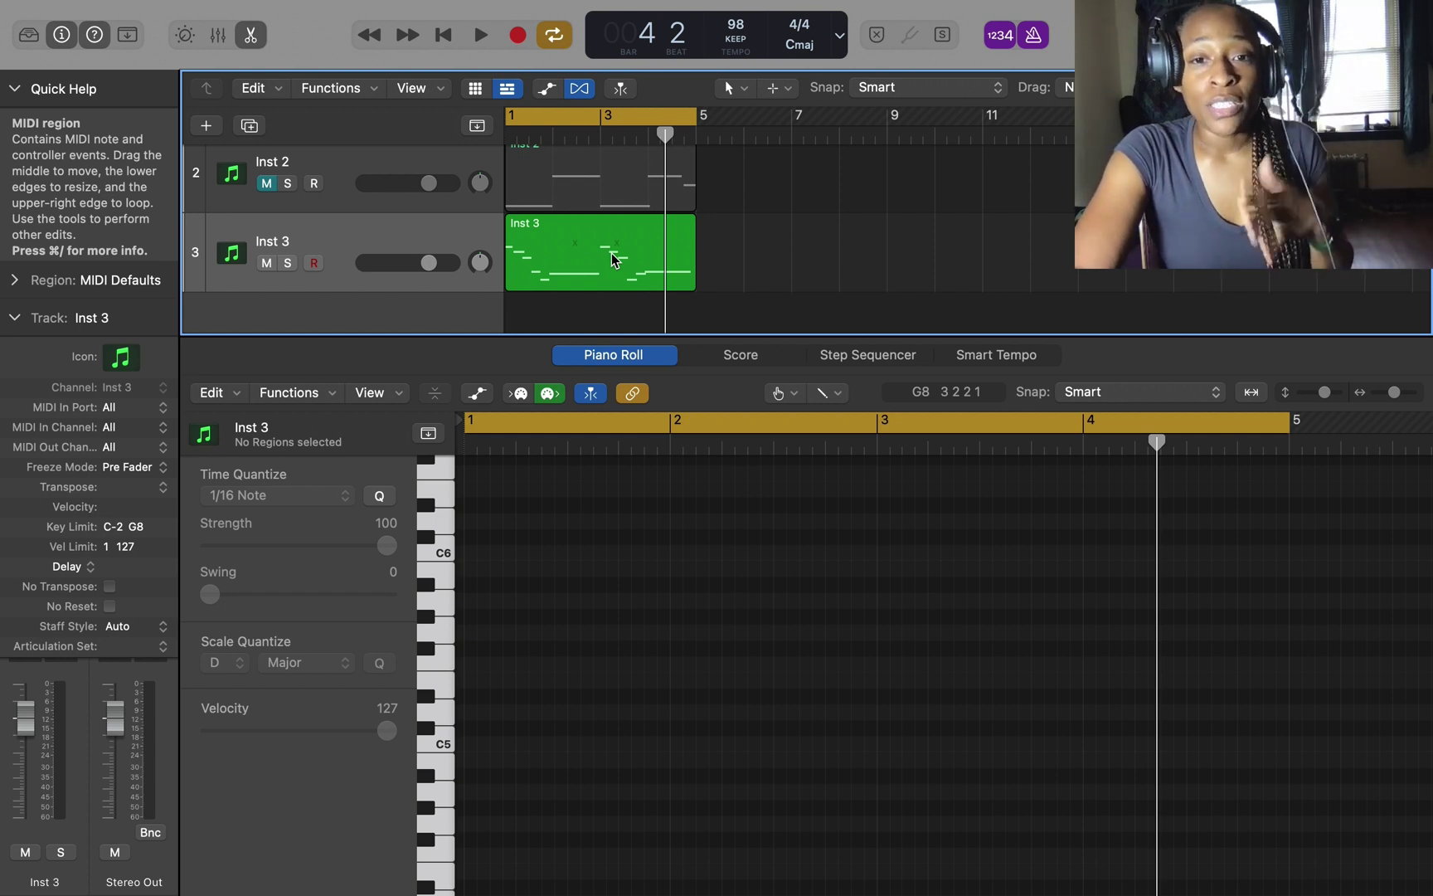
click(612, 253)
scroll(649, 508, up, 2)
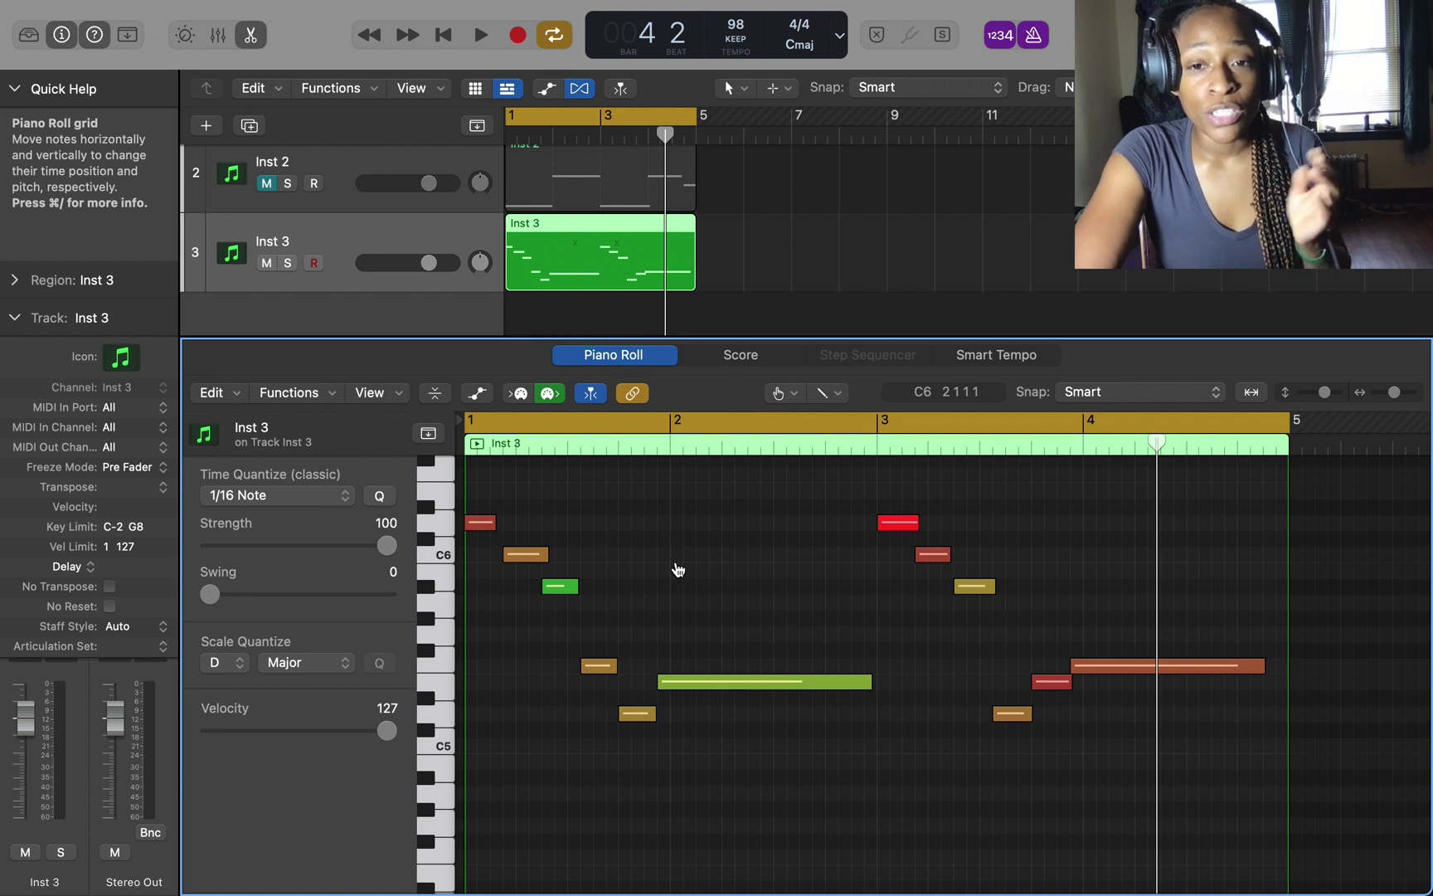
Choose the Brush tool for the Piano Roll and set the region's scale quantize to D Natural Minor
click(778, 392)
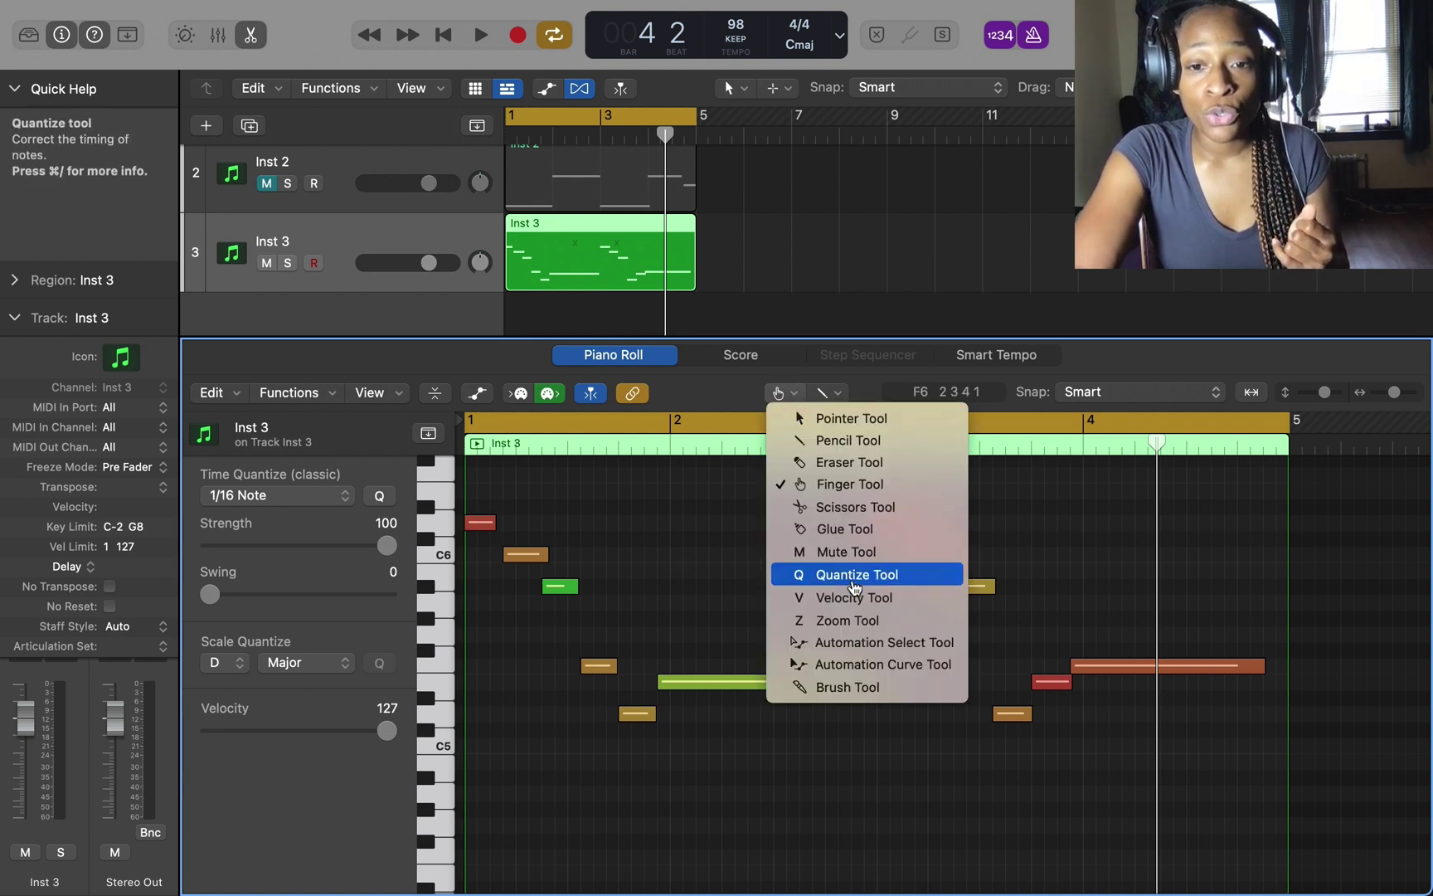
click(858, 687)
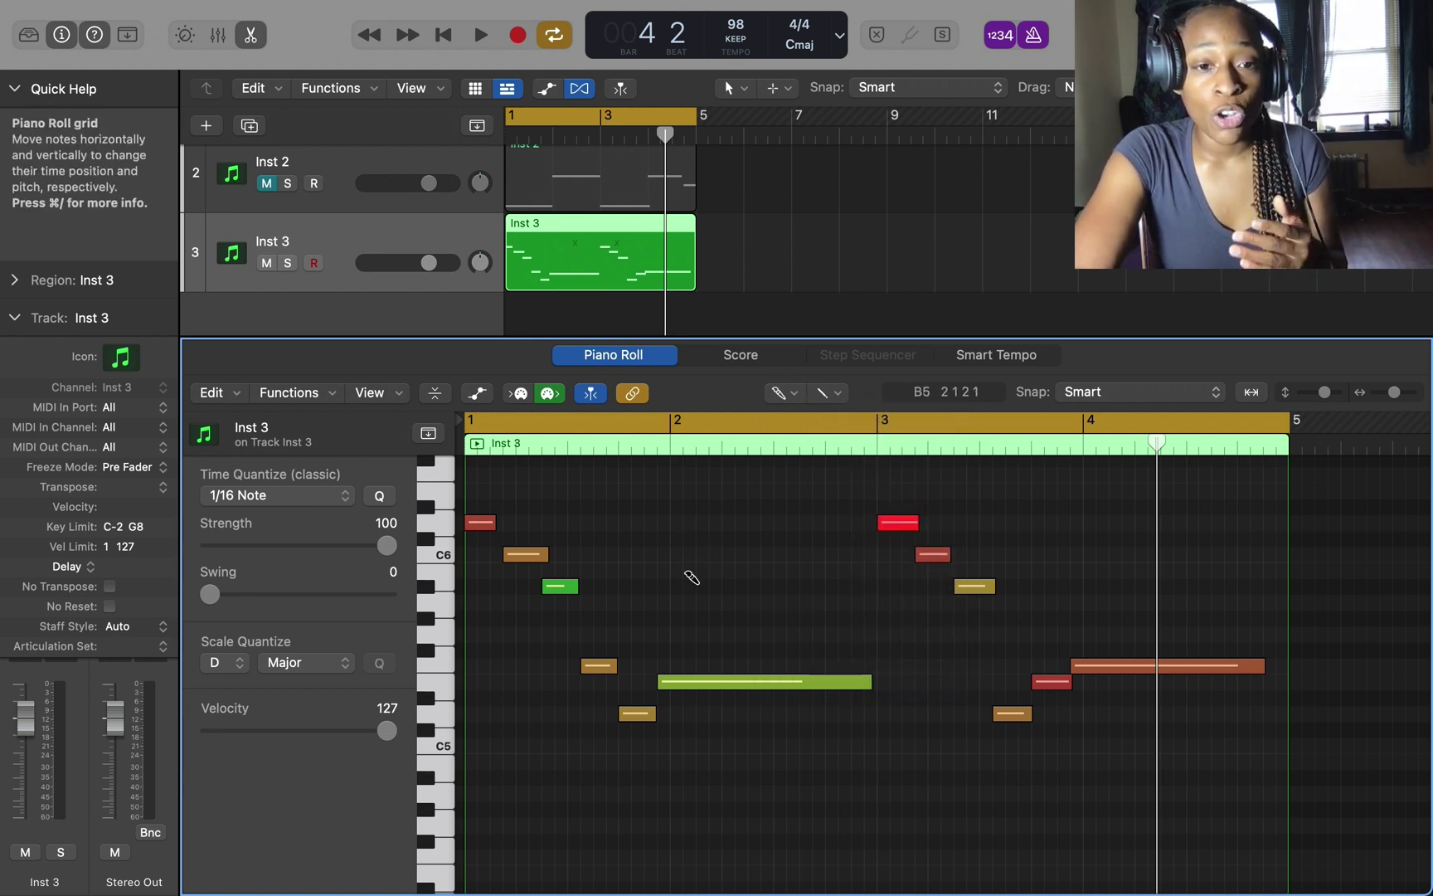
click(340, 663)
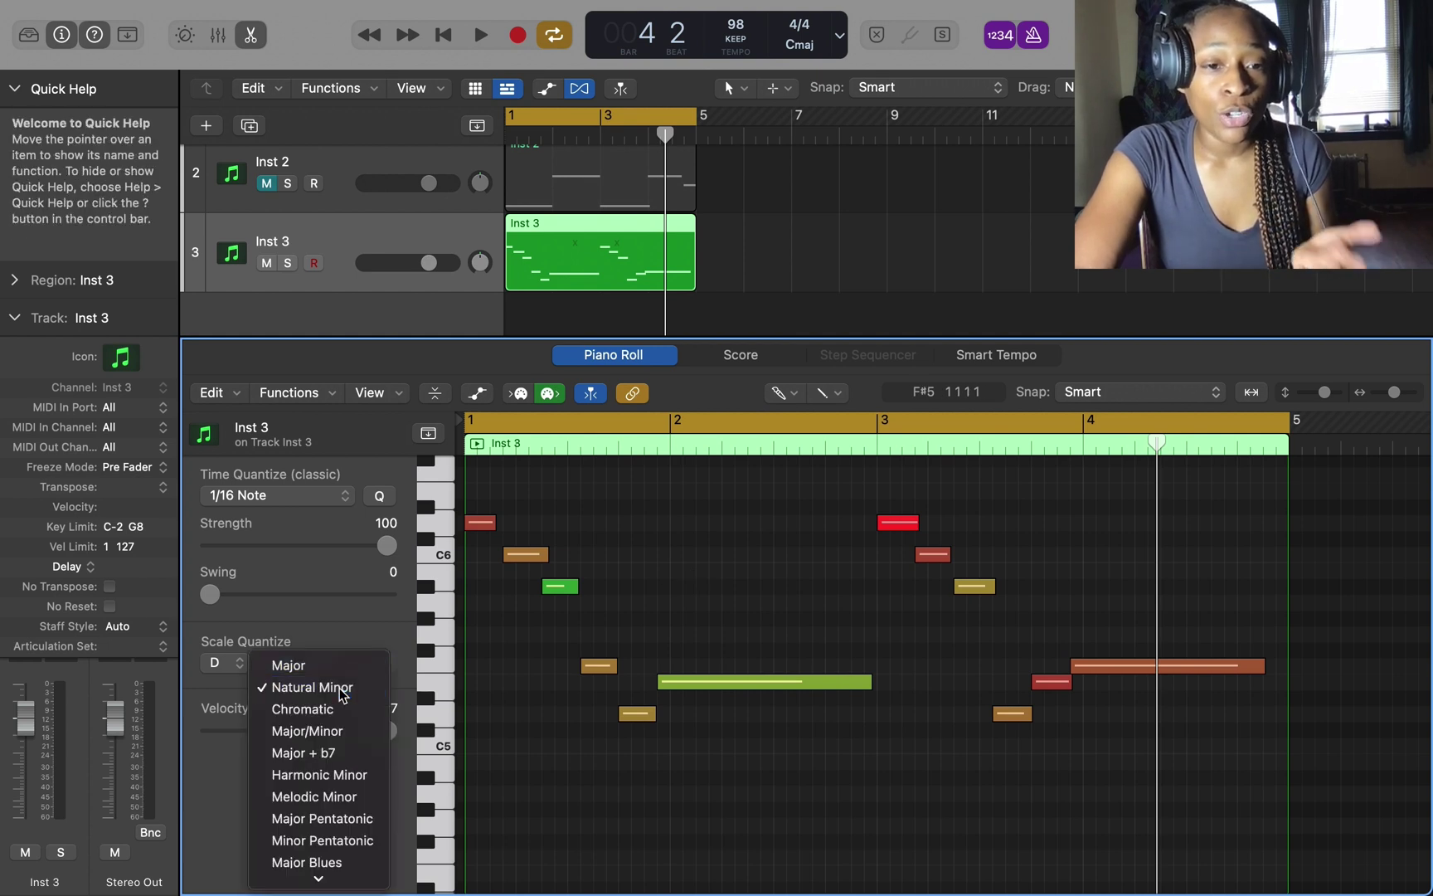
click(342, 690)
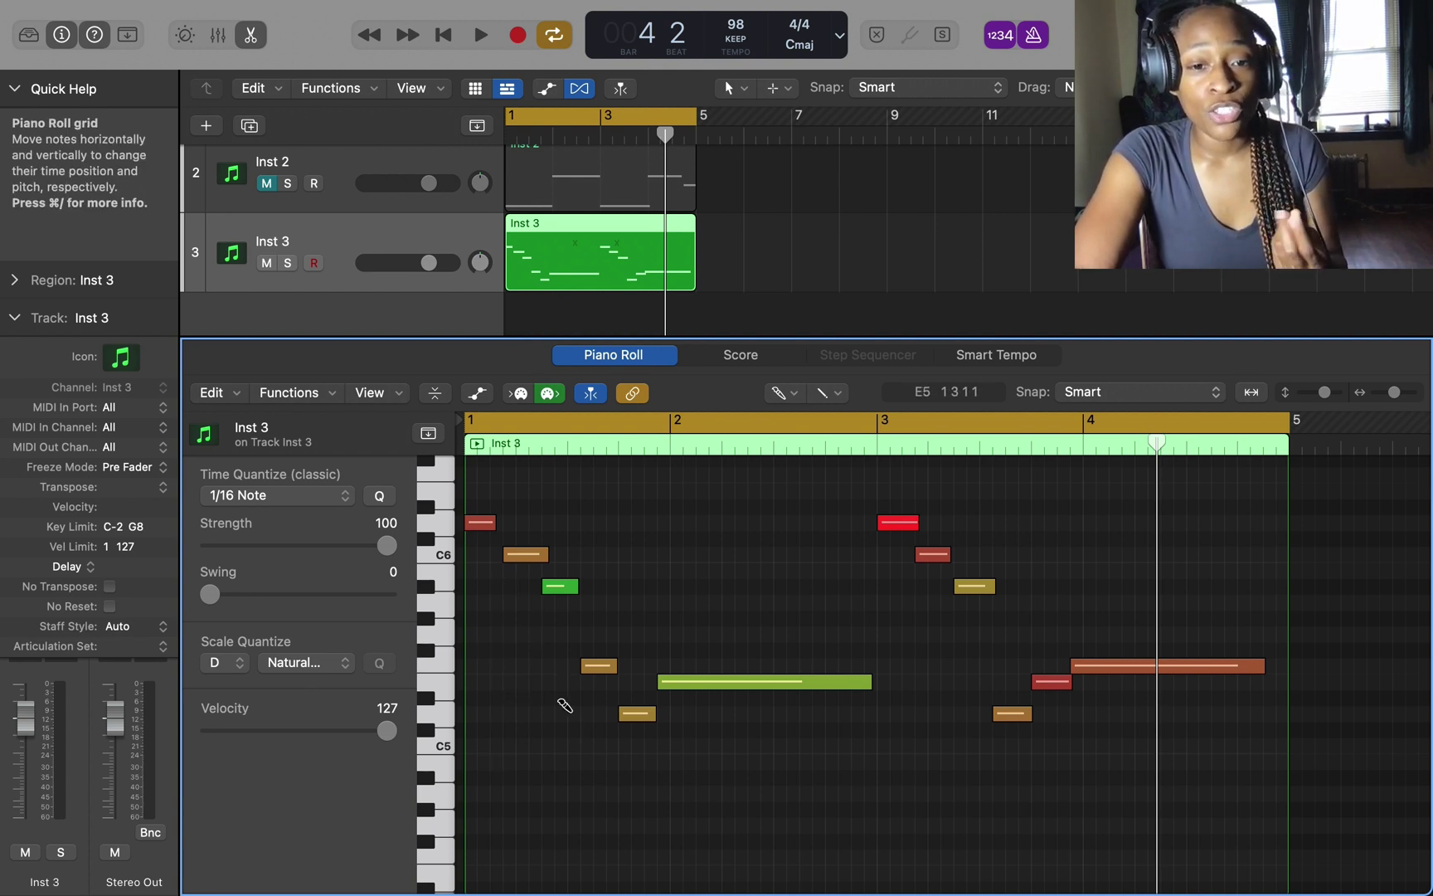
Use the Finger tool to shorten the long E5 note so it ends at about beat 4 of bar 2
click(784, 393)
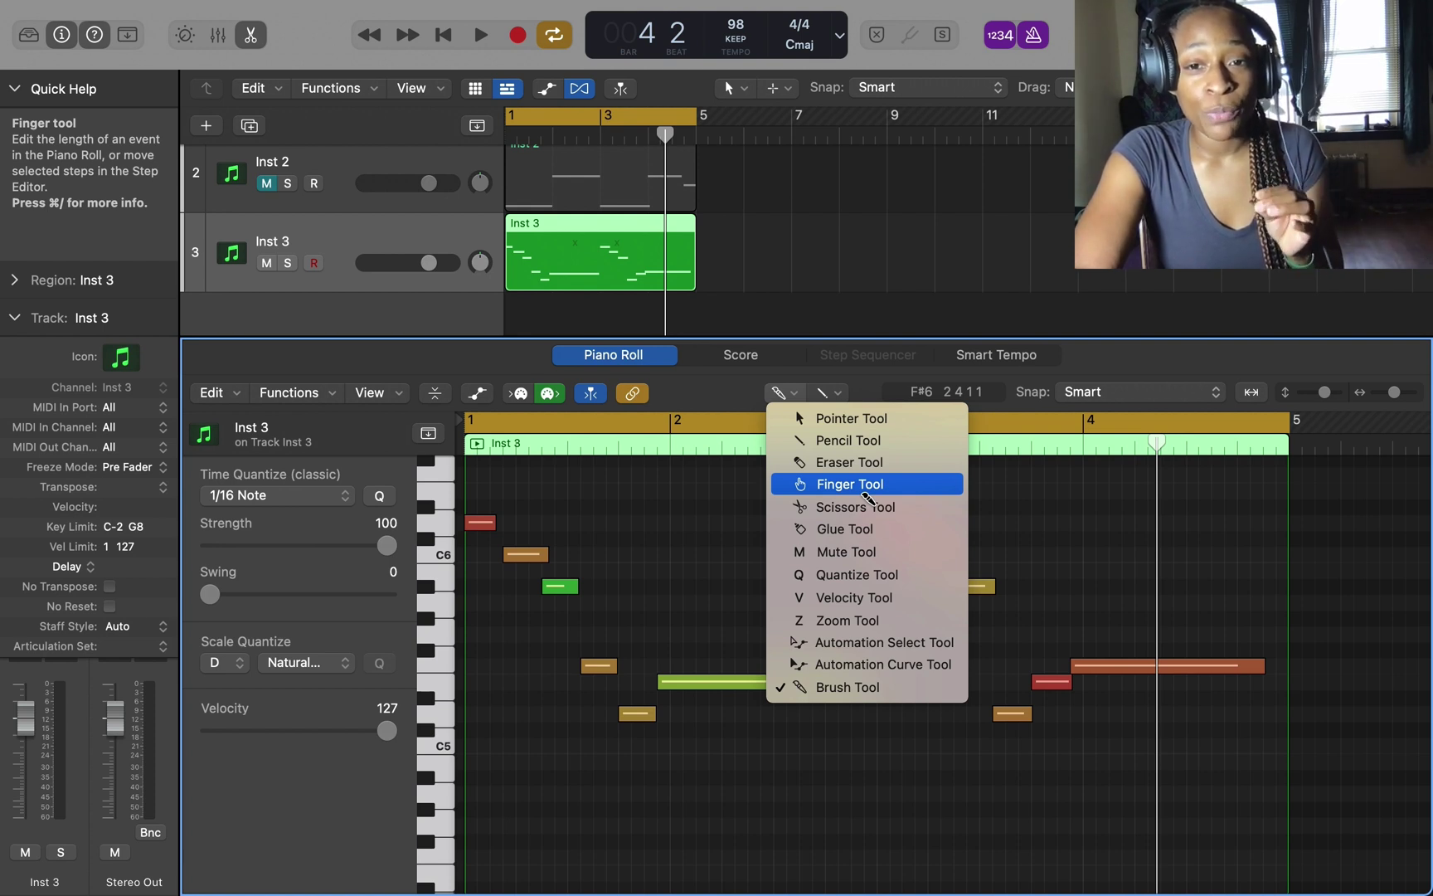
click(867, 488)
drag(881, 693, 826, 682)
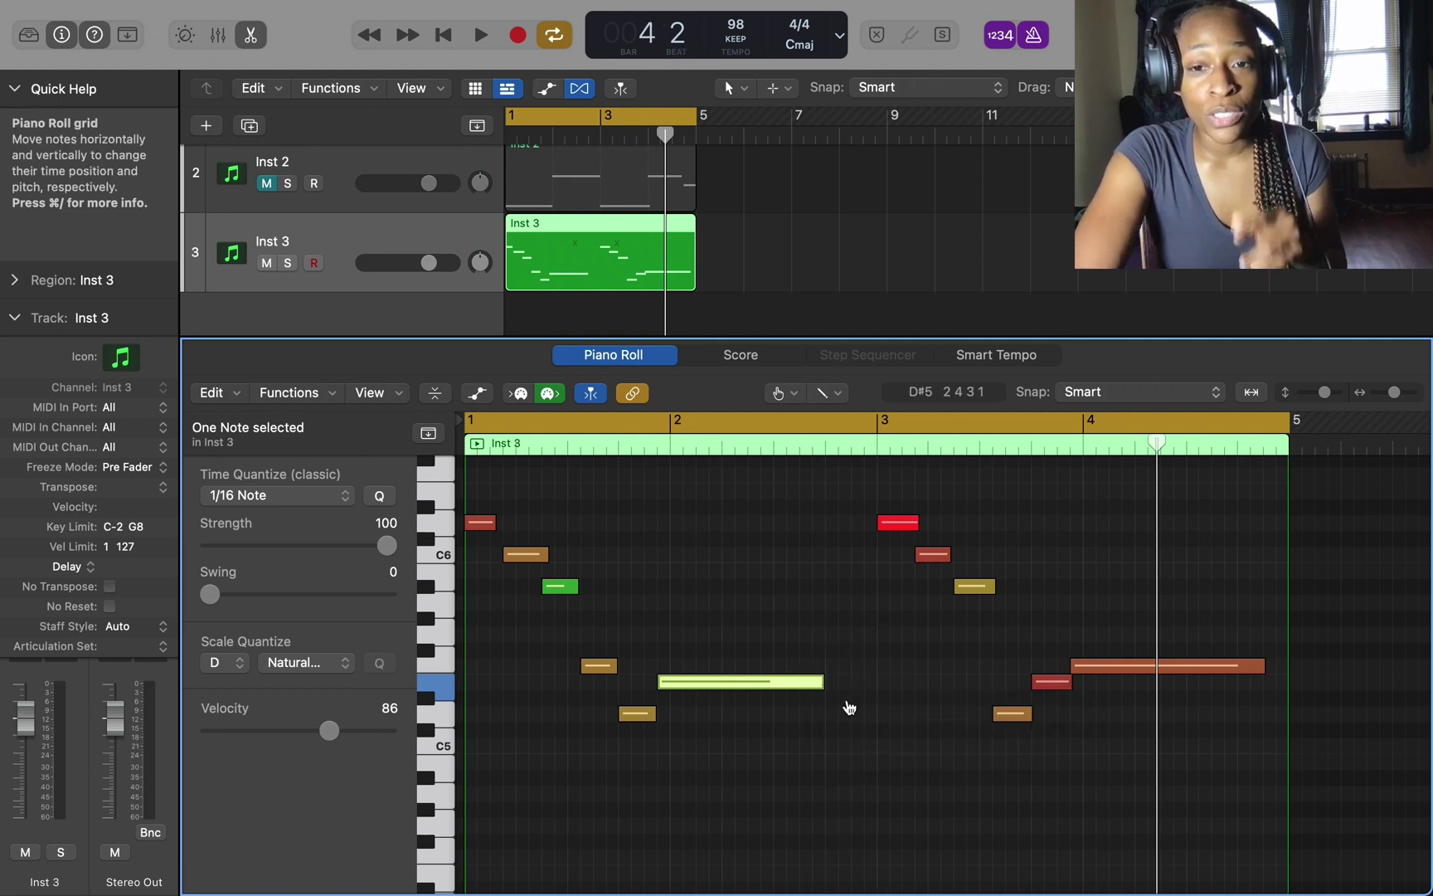
Convert the Inst 3 MIDI region to a pattern region and play it back with the inspector hidden
click(690, 444)
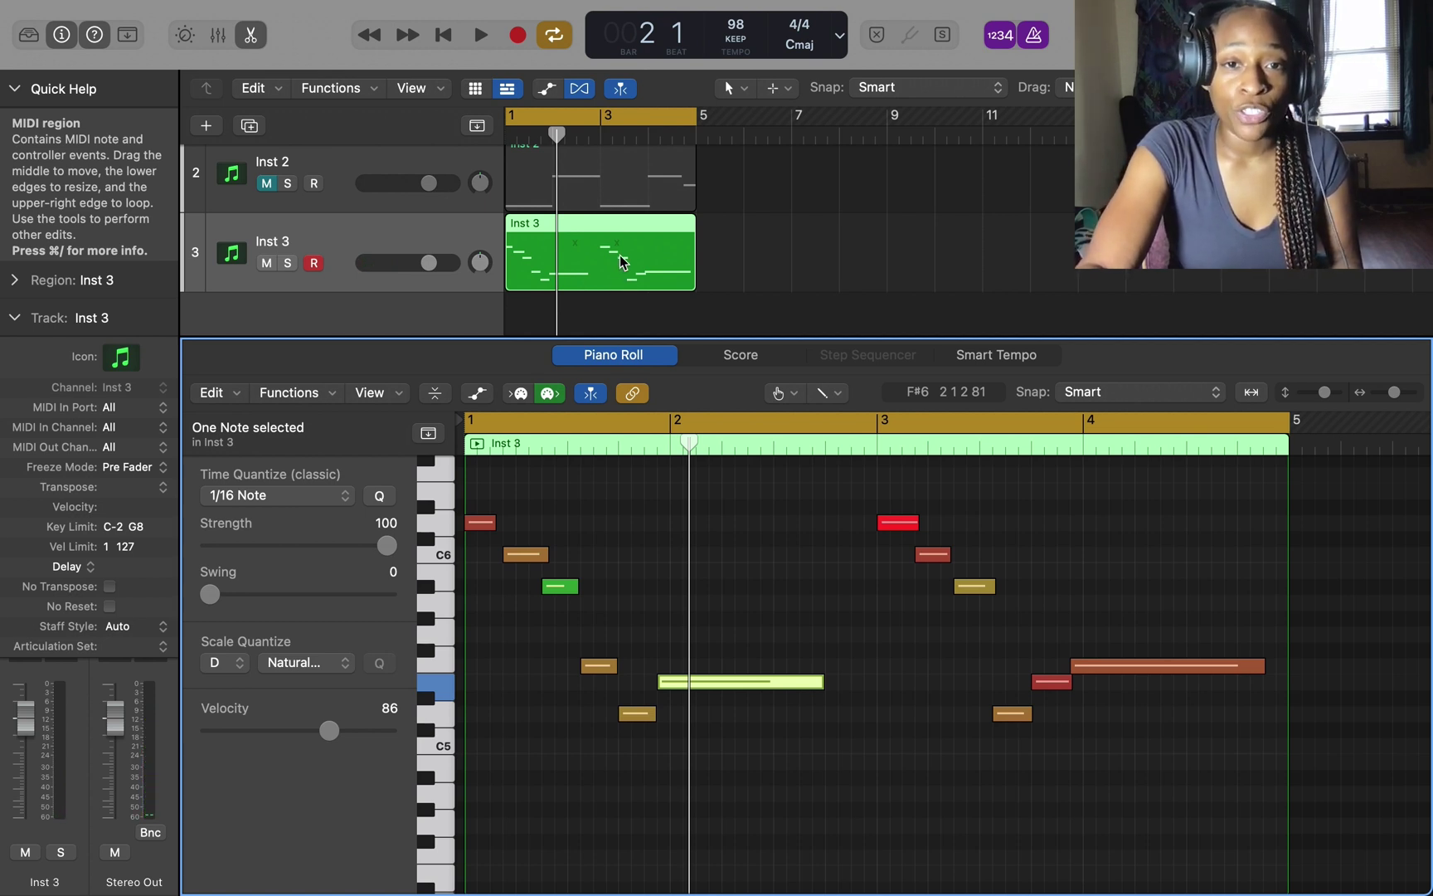
right_click(622, 259)
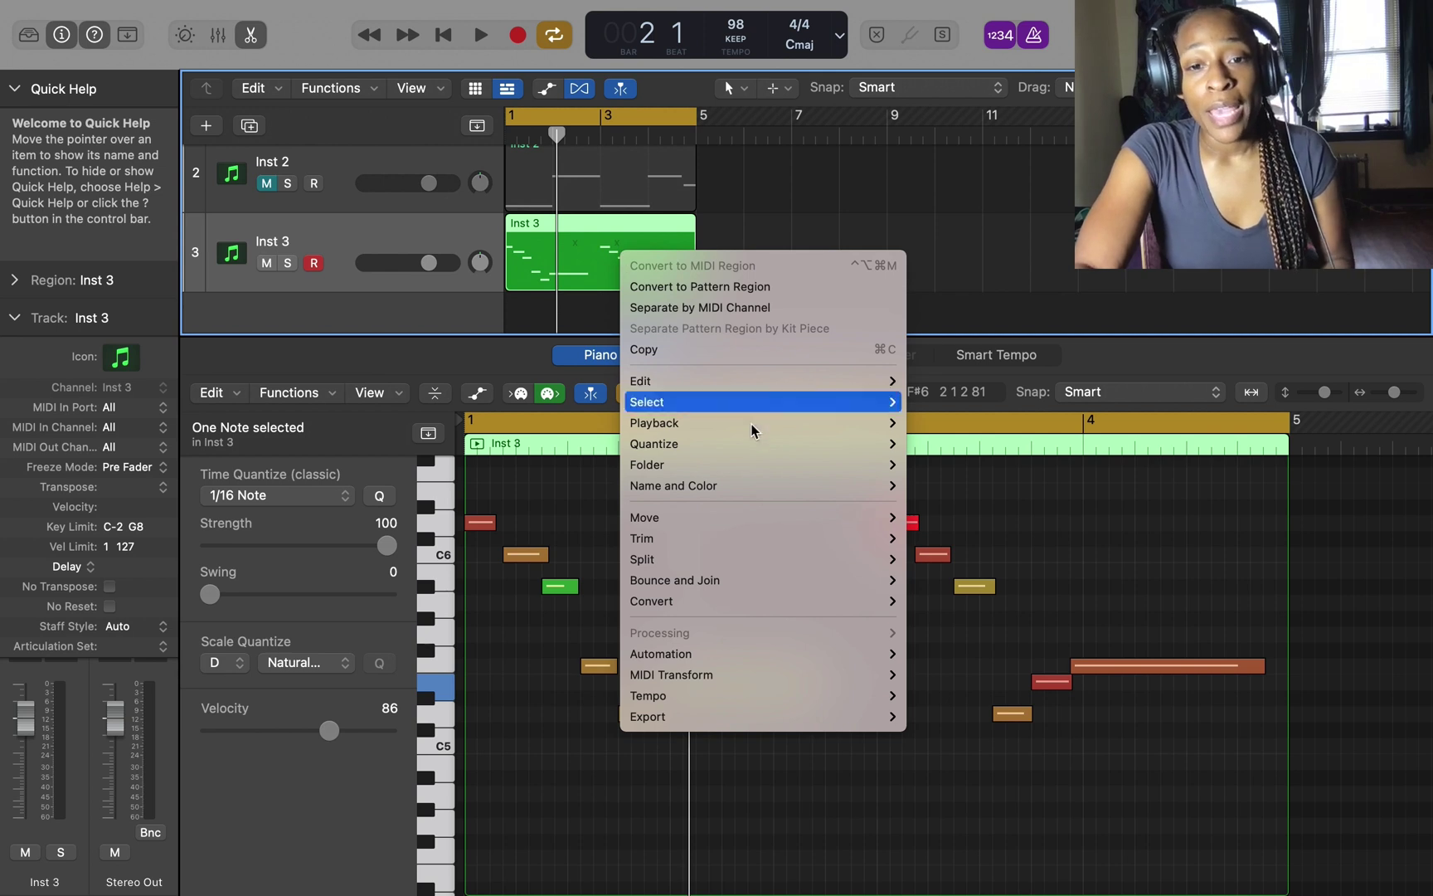
mouse_move(767, 601)
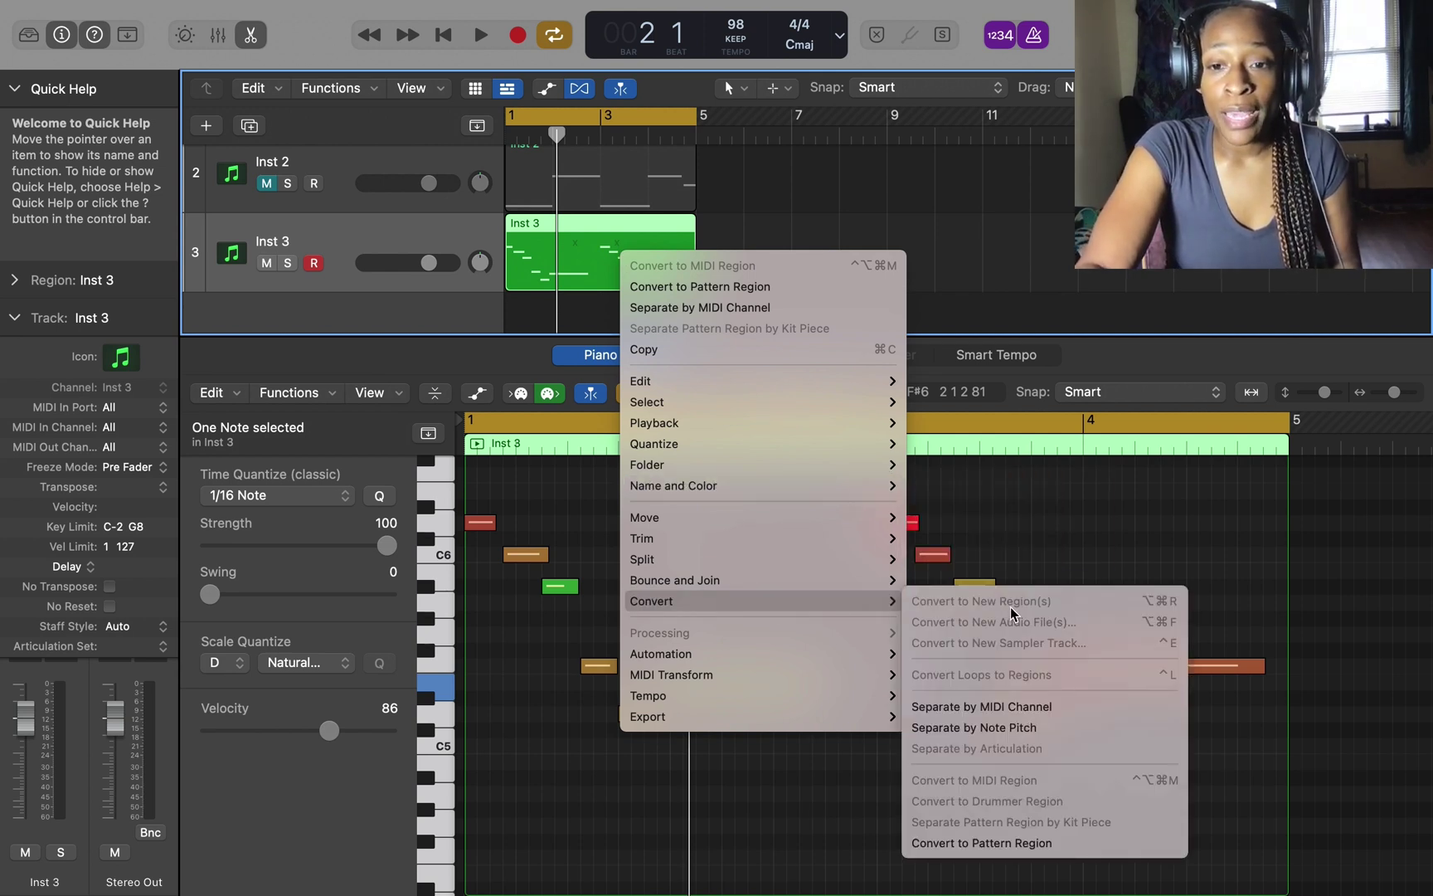
click(1001, 846)
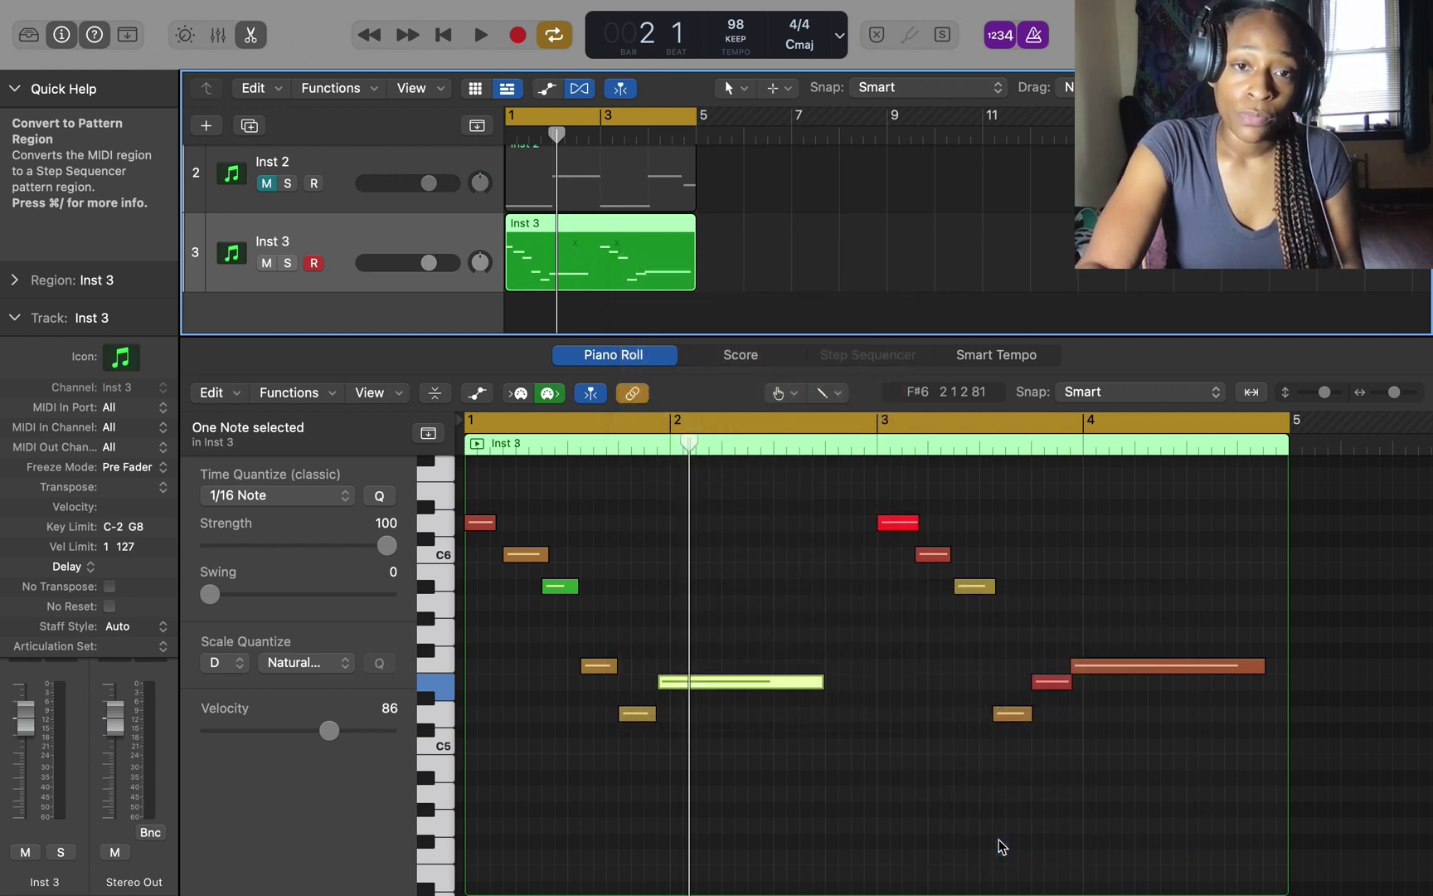
key(i)
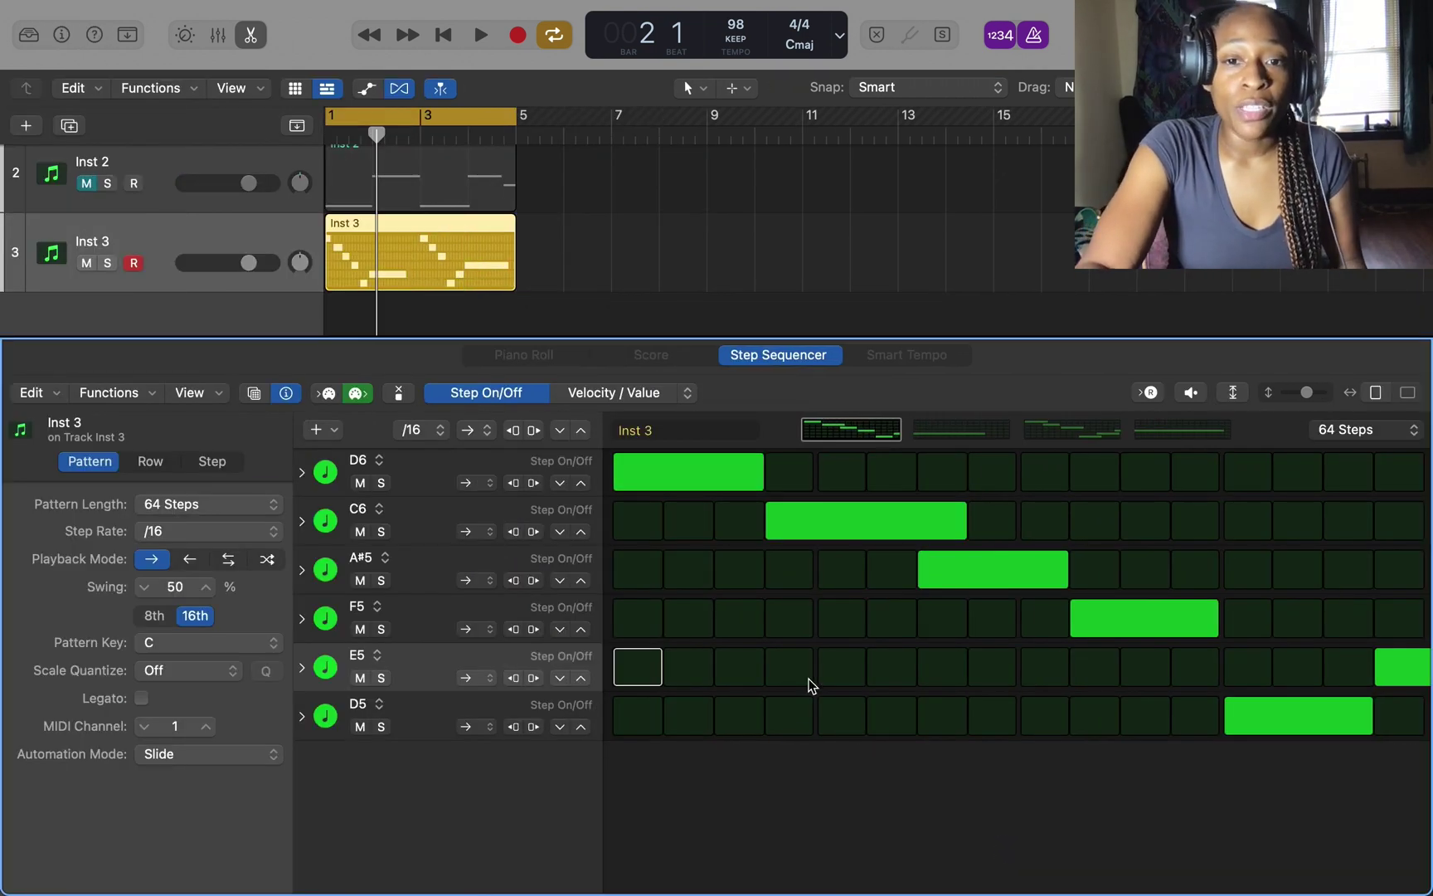
key(space)
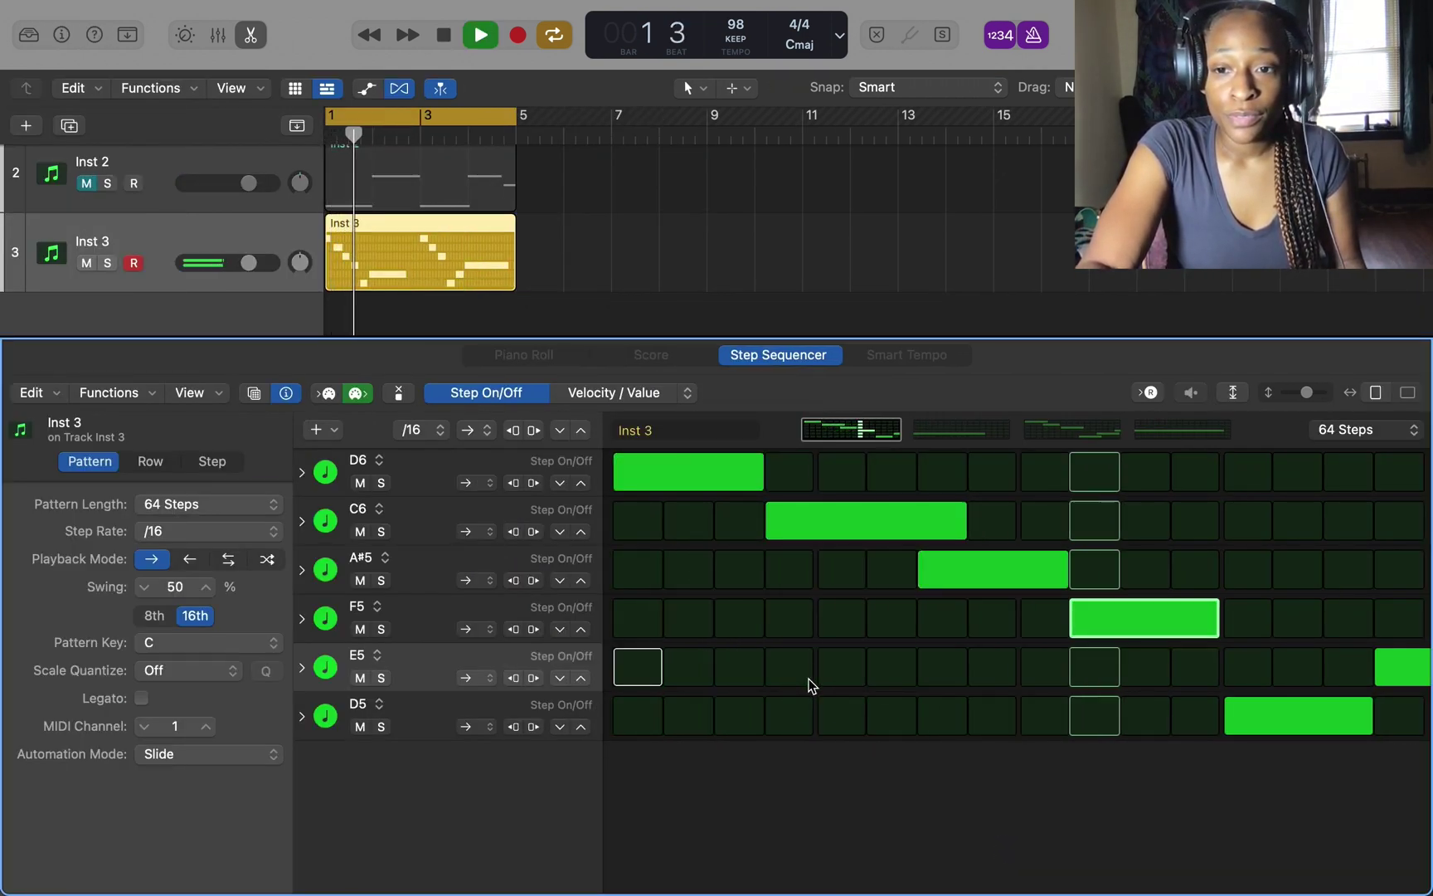
key(space)
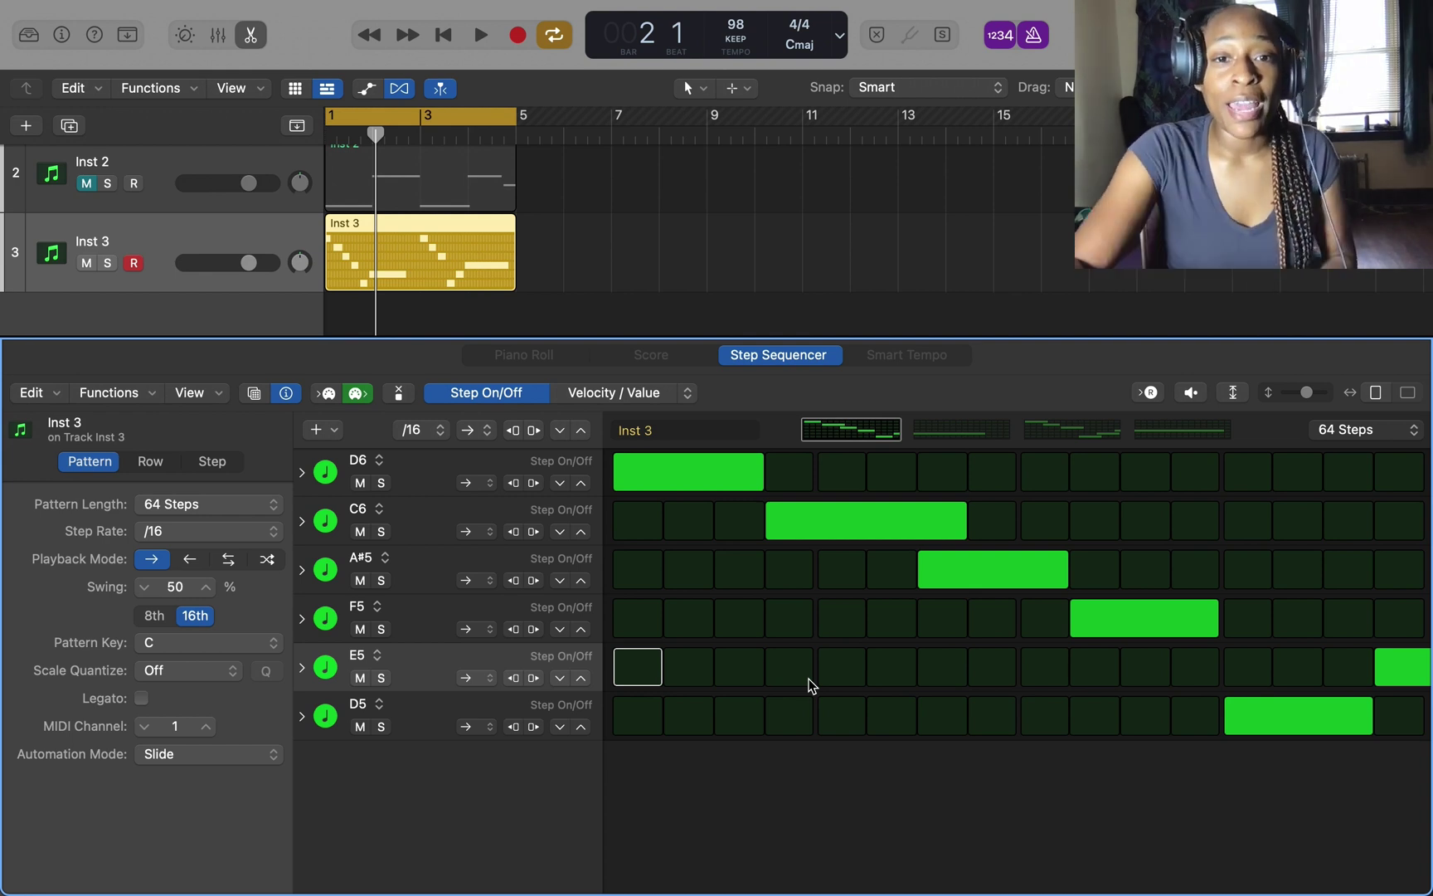
Try tying the first four steps of the F5 row in Tie edit mode, then return to Step On/Off
click(652, 395)
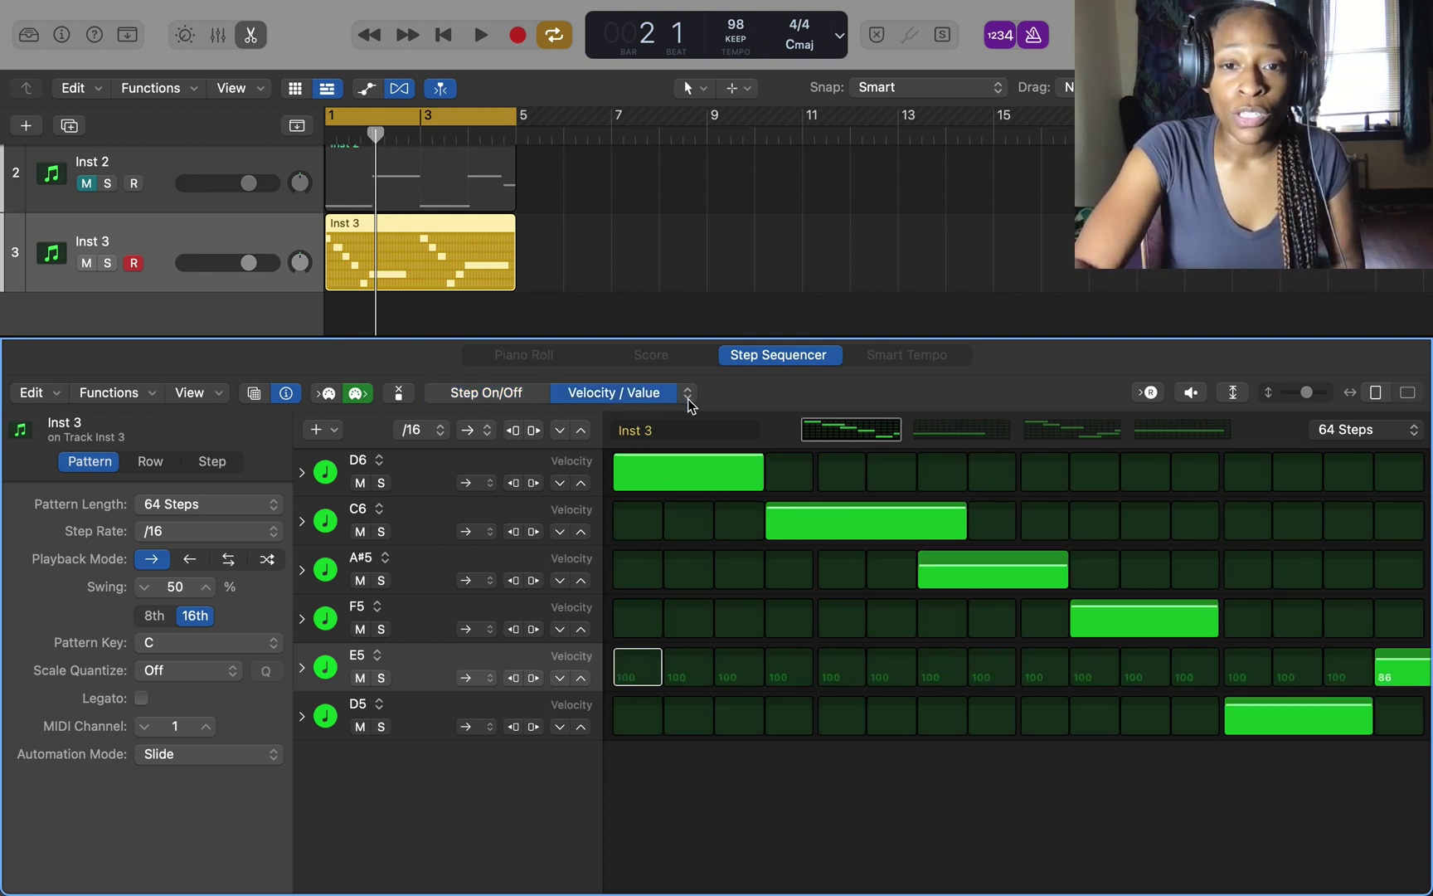
click(687, 396)
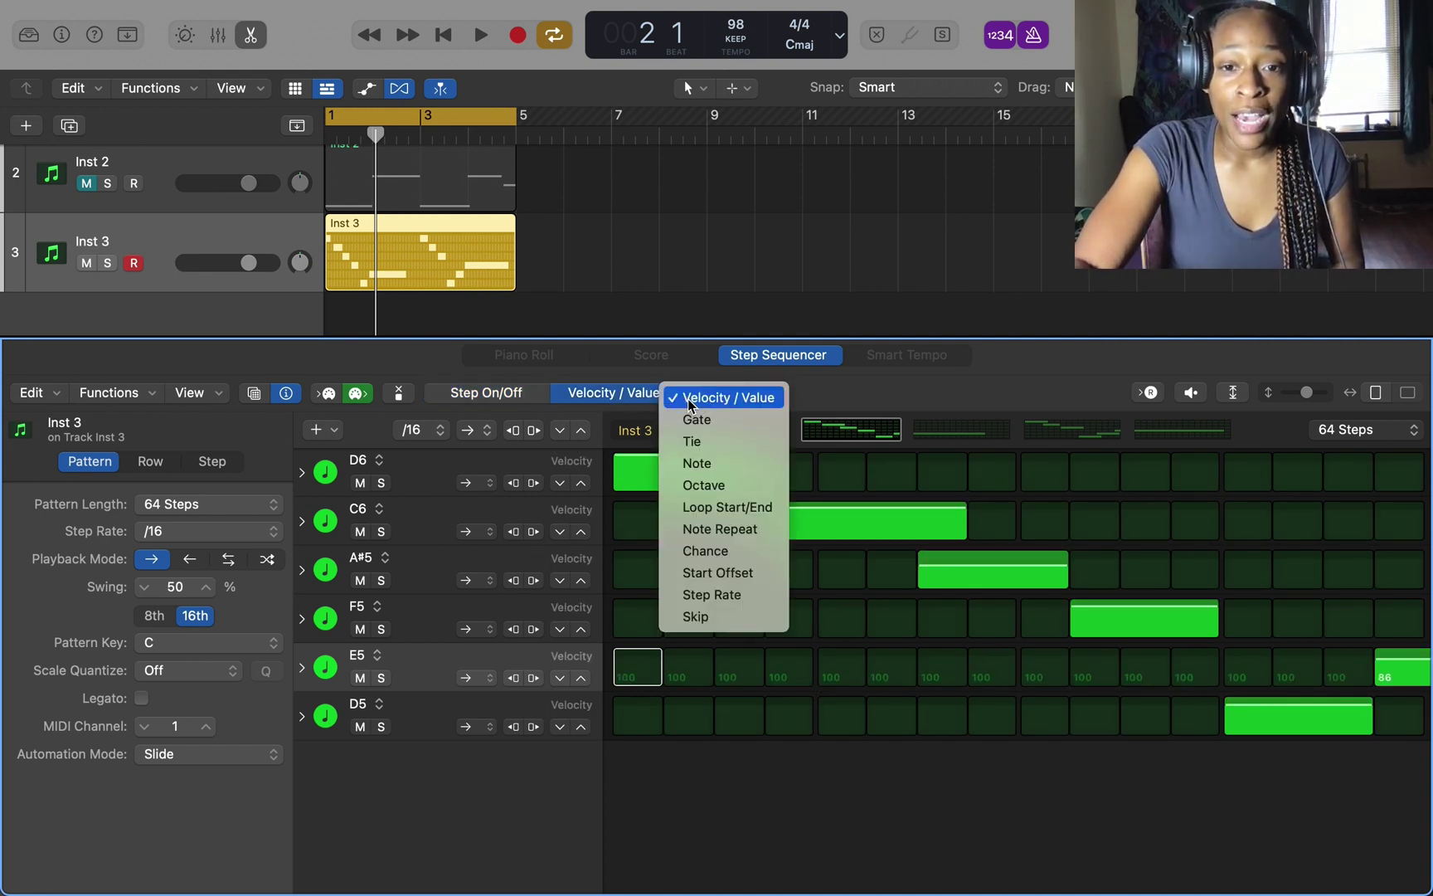
click(708, 448)
click(666, 630)
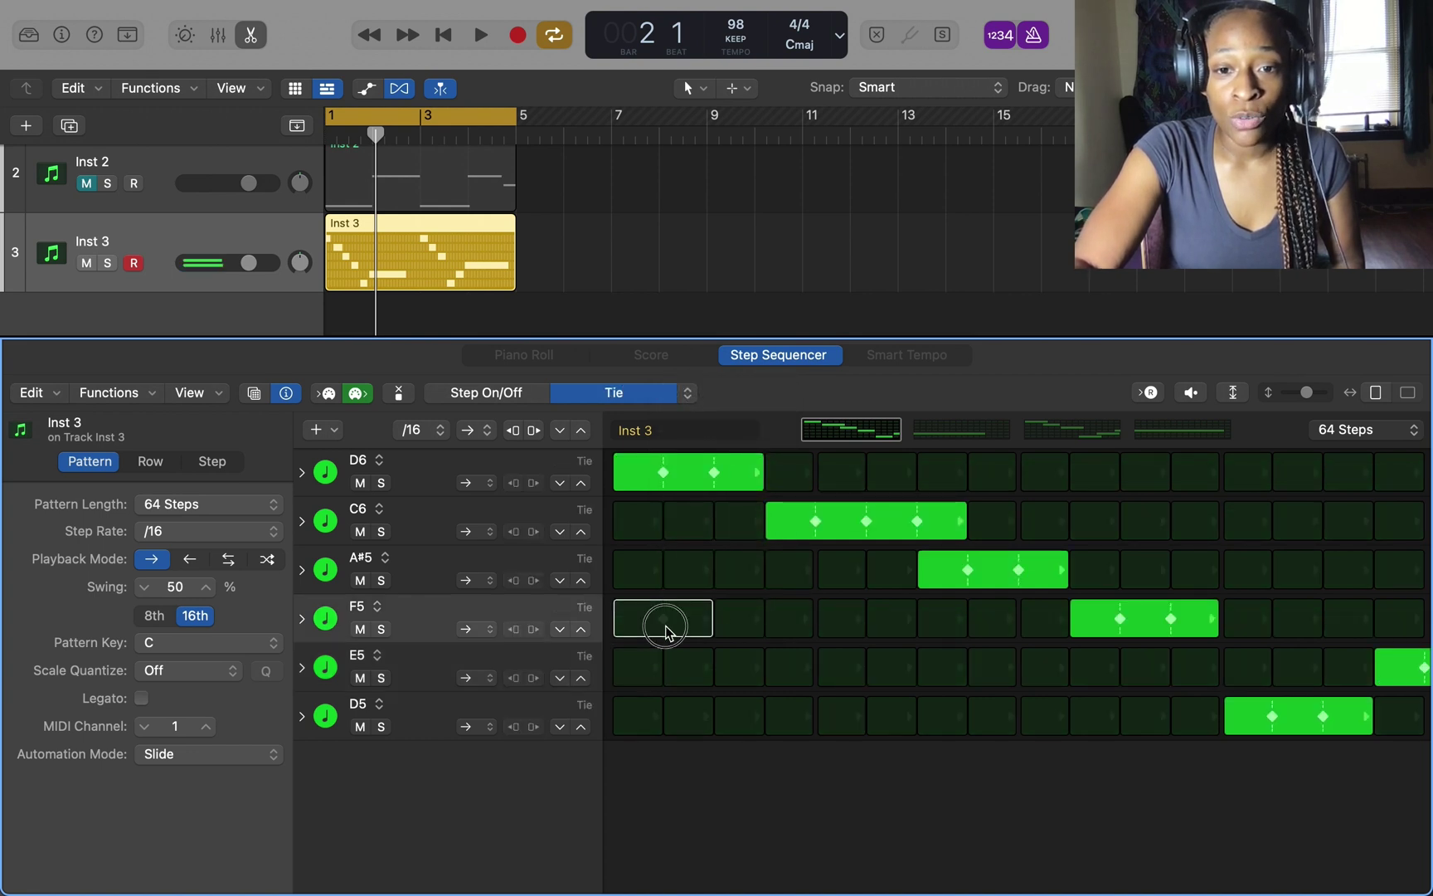
drag(667, 631, 752, 639)
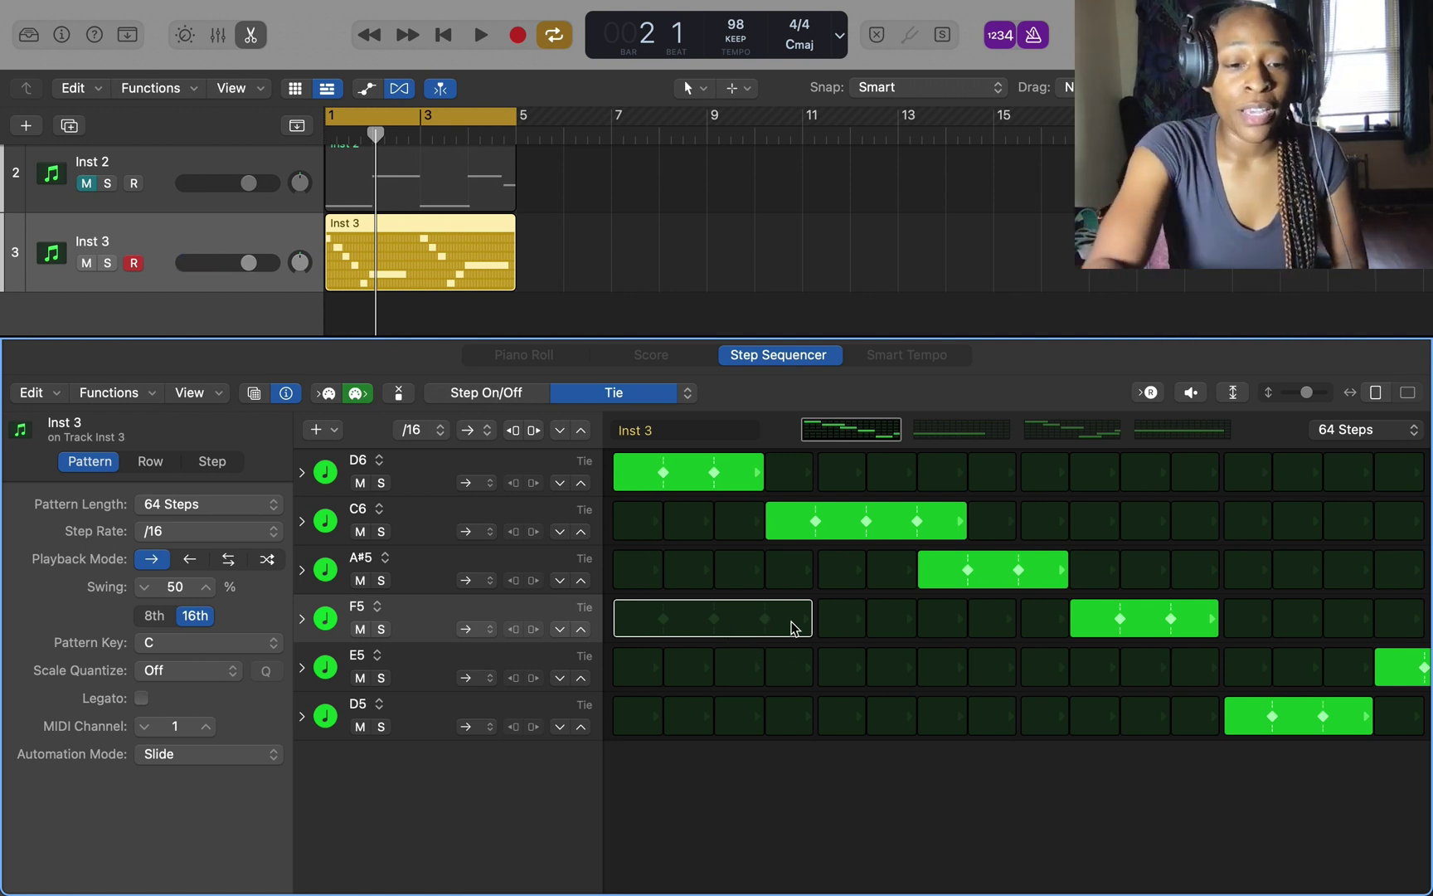
key(Down)
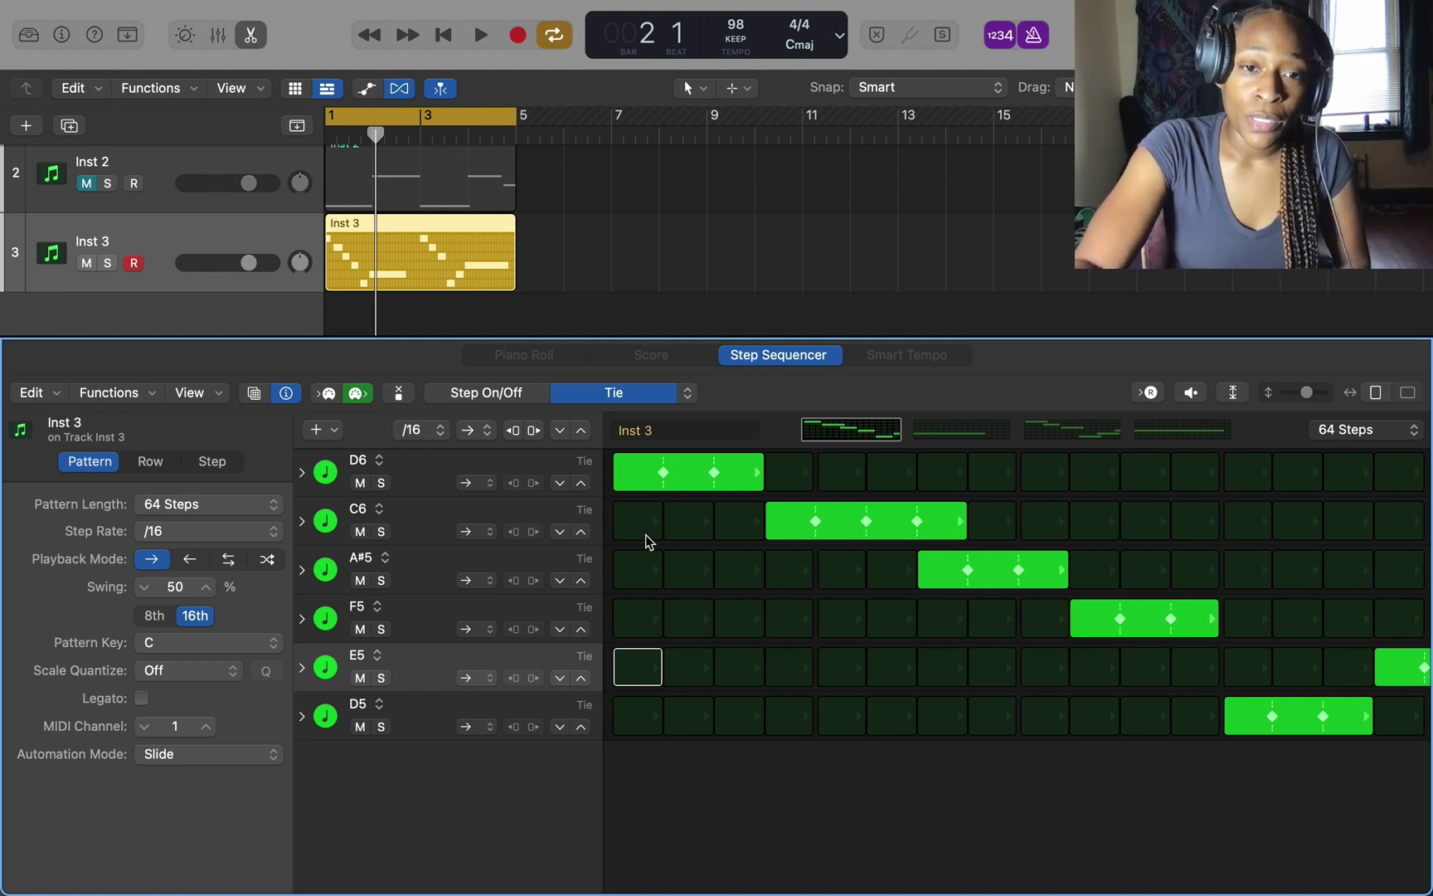
click(523, 401)
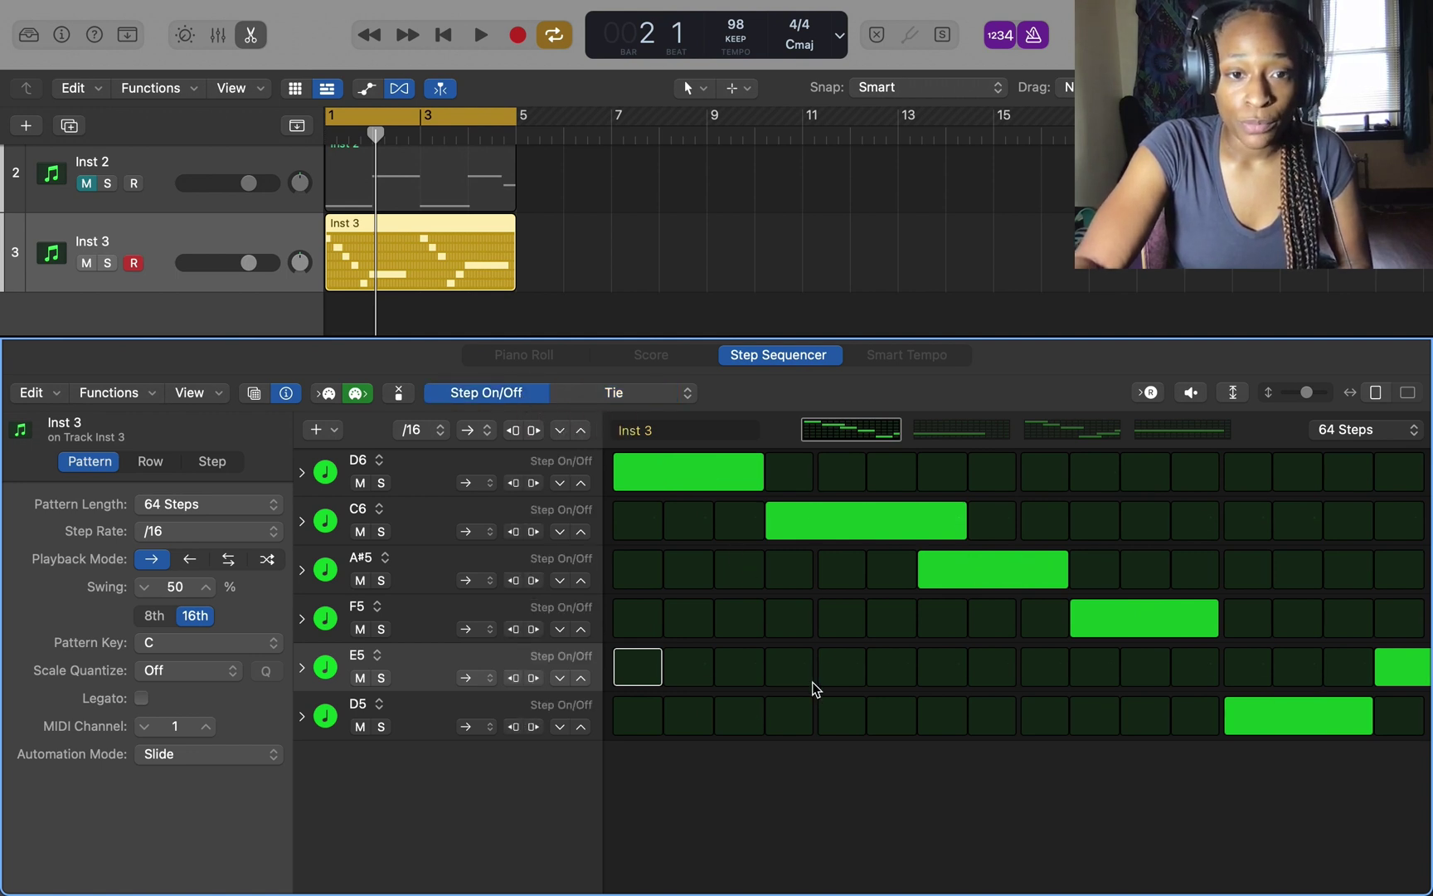
Mute the Inst 3 track and unmute the Untitled track
scroll(397, 230, up, 3)
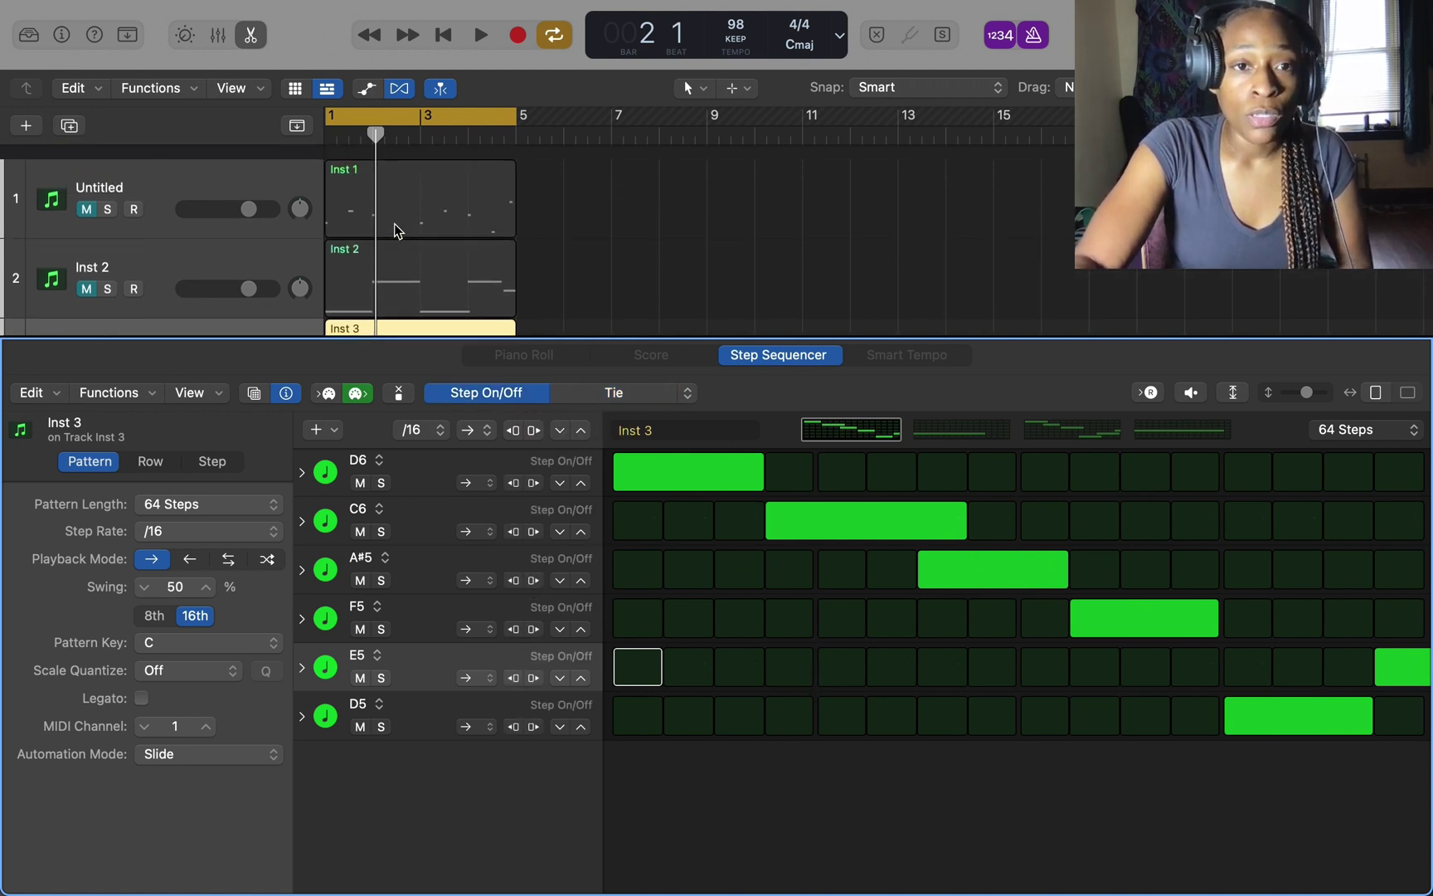
scroll(100, 210, down, 3)
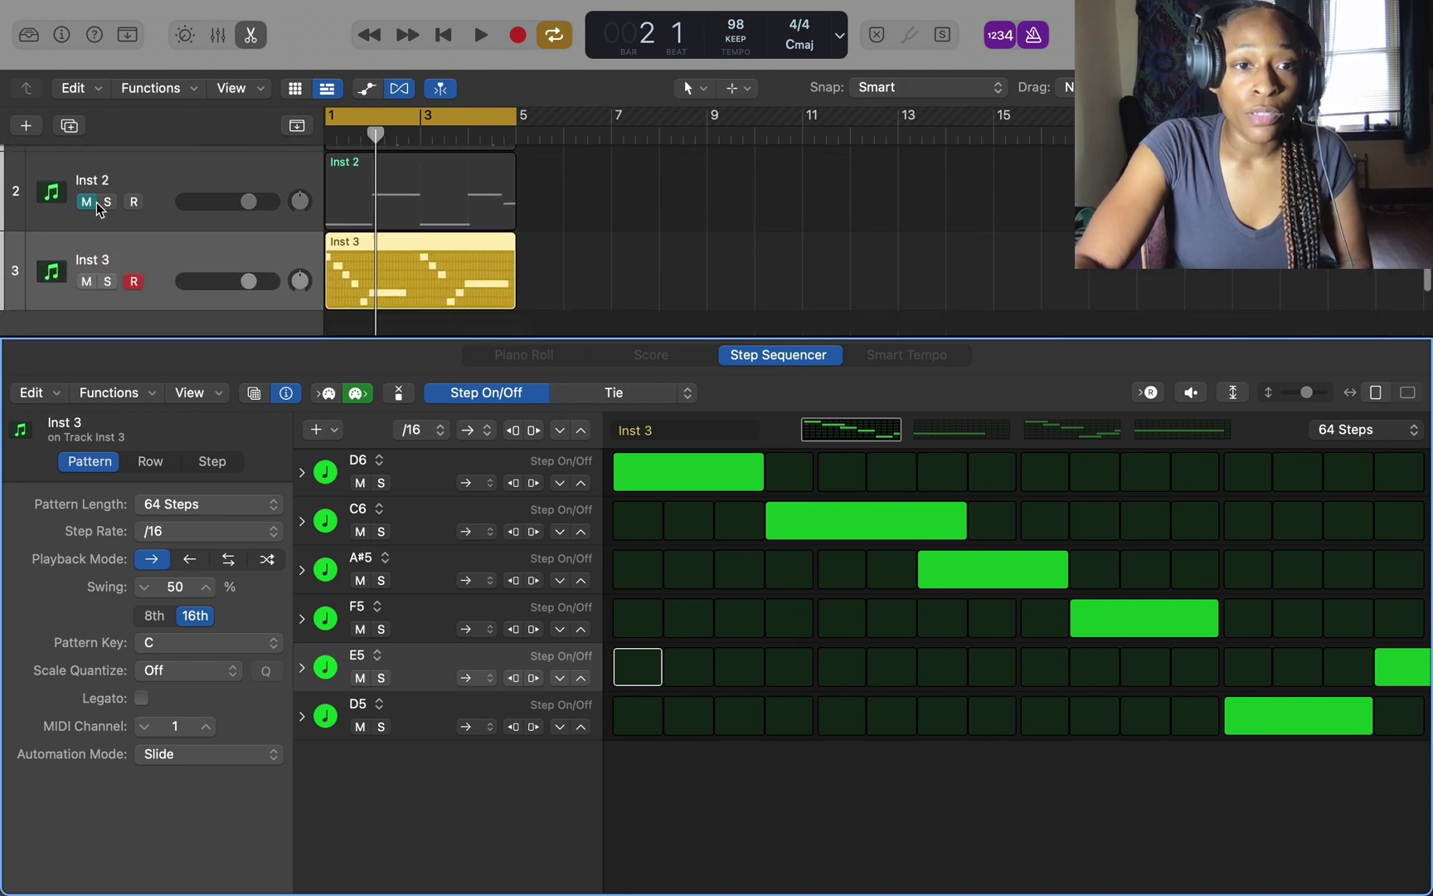
click(86, 283)
scroll(91, 282, up, 3)
Convert the Inst 1 MIDI region on the Untitled track to a pattern region
click(397, 197)
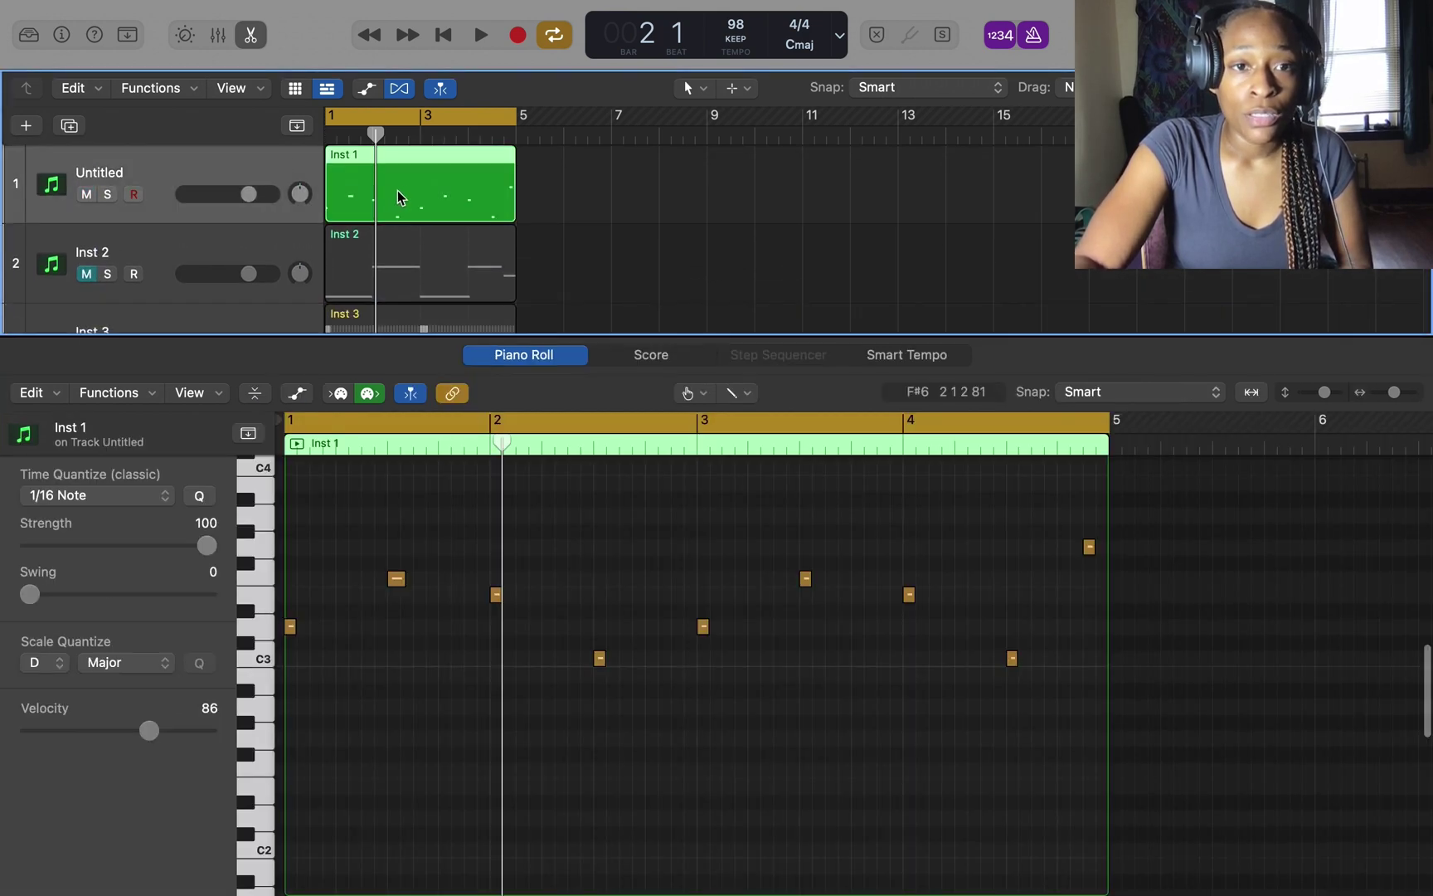
right_click(405, 186)
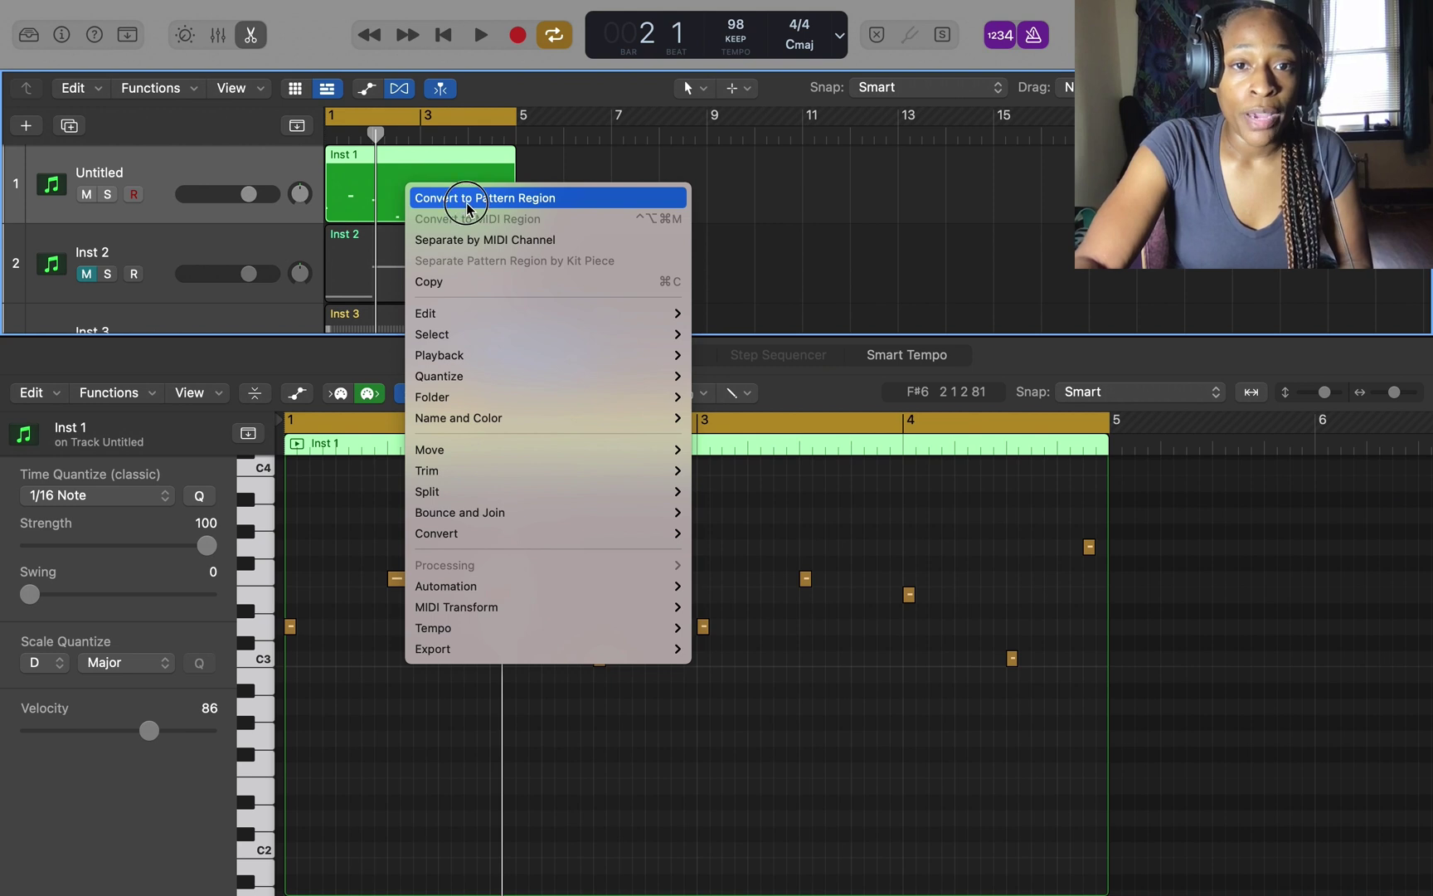
key(Escape)
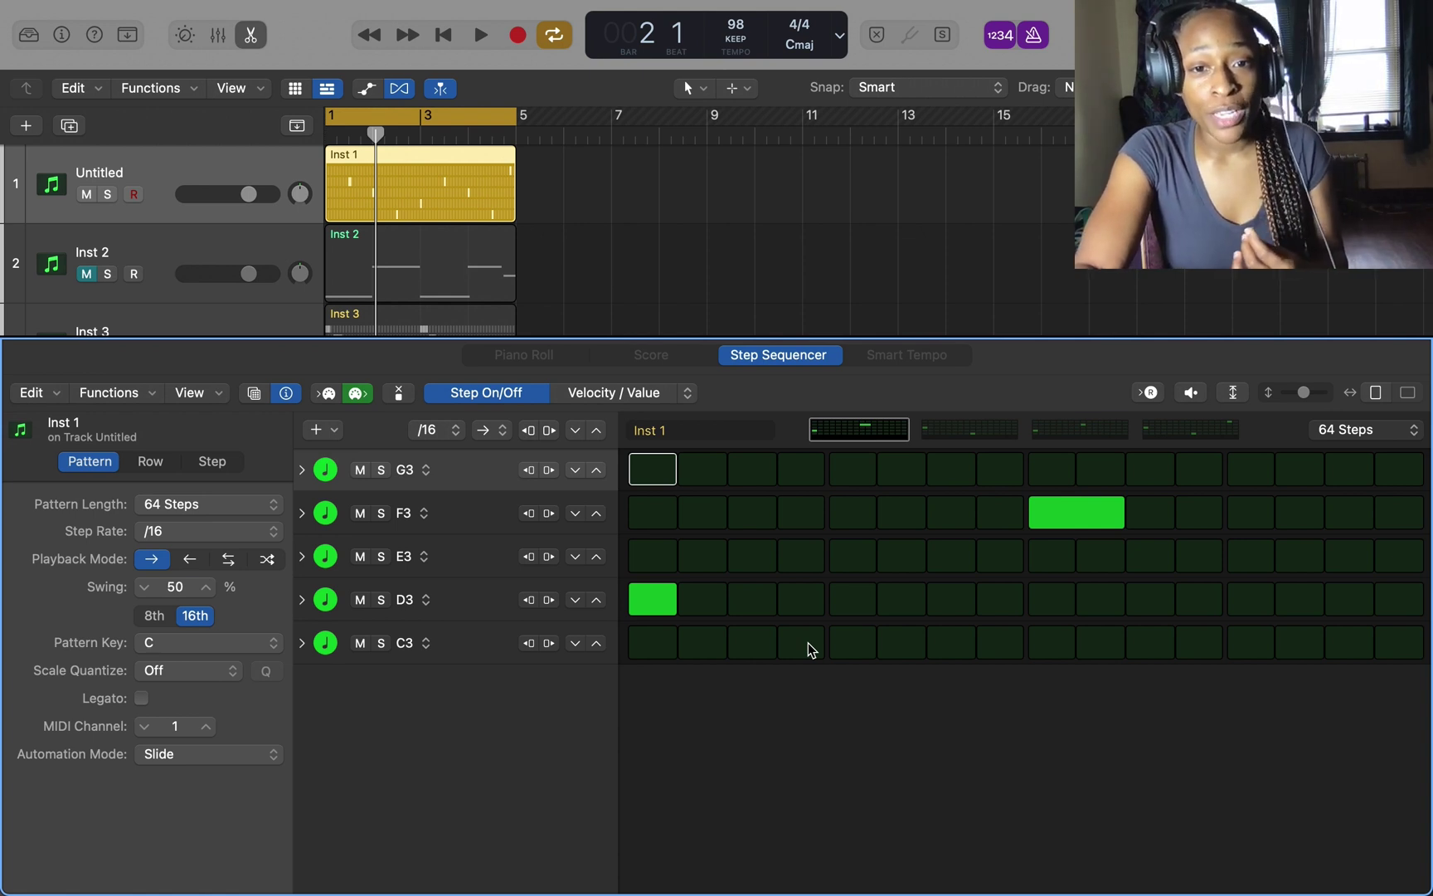
While auditioning the loop, add C3 notes at steps 10 and 13 and a G3 note at step 5 of the pattern's bar 4
key(space)
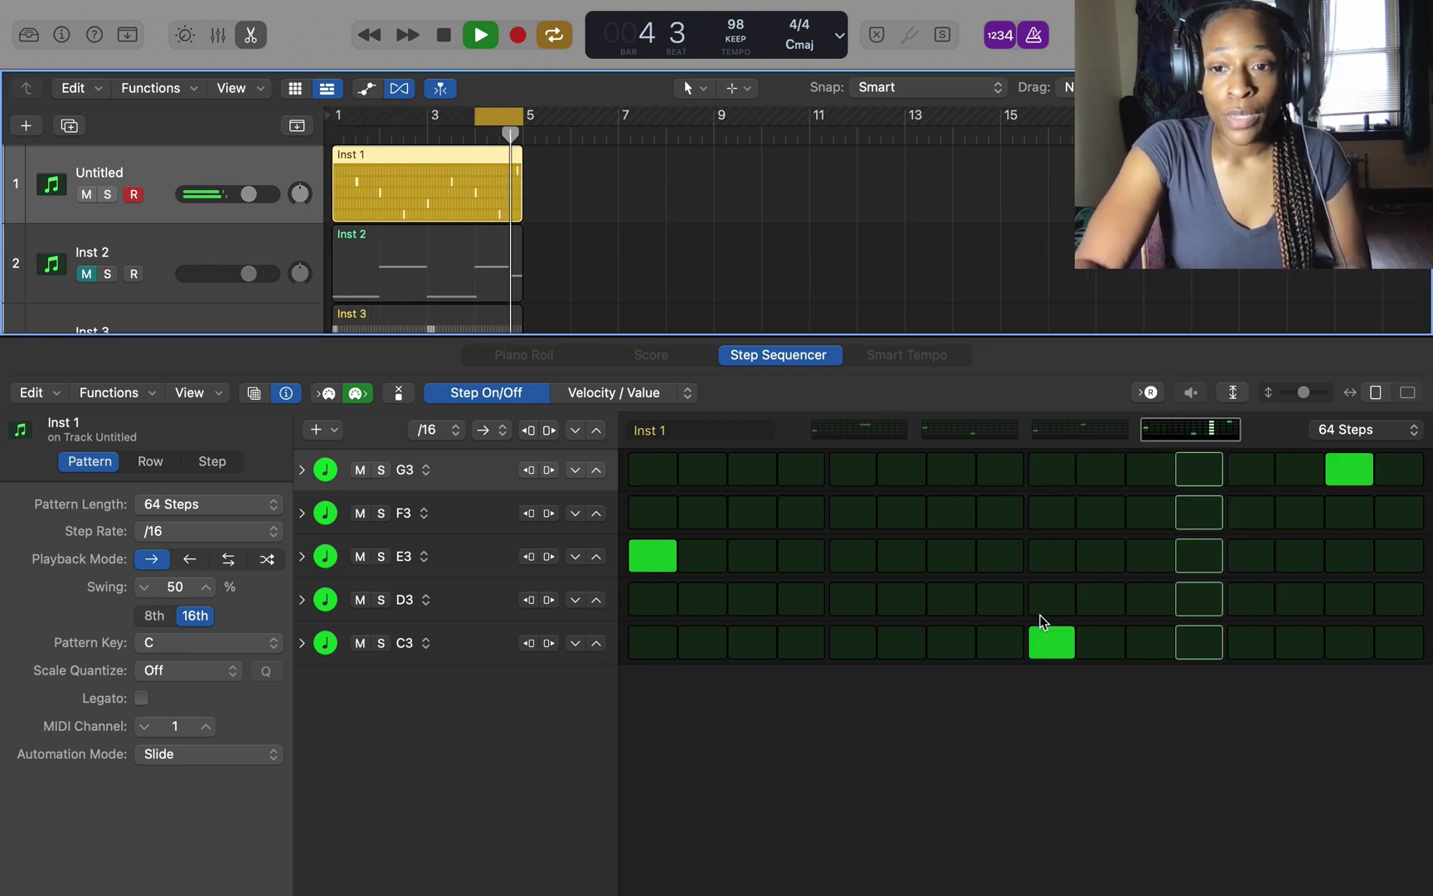
key(space)
click(1150, 644)
key(space)
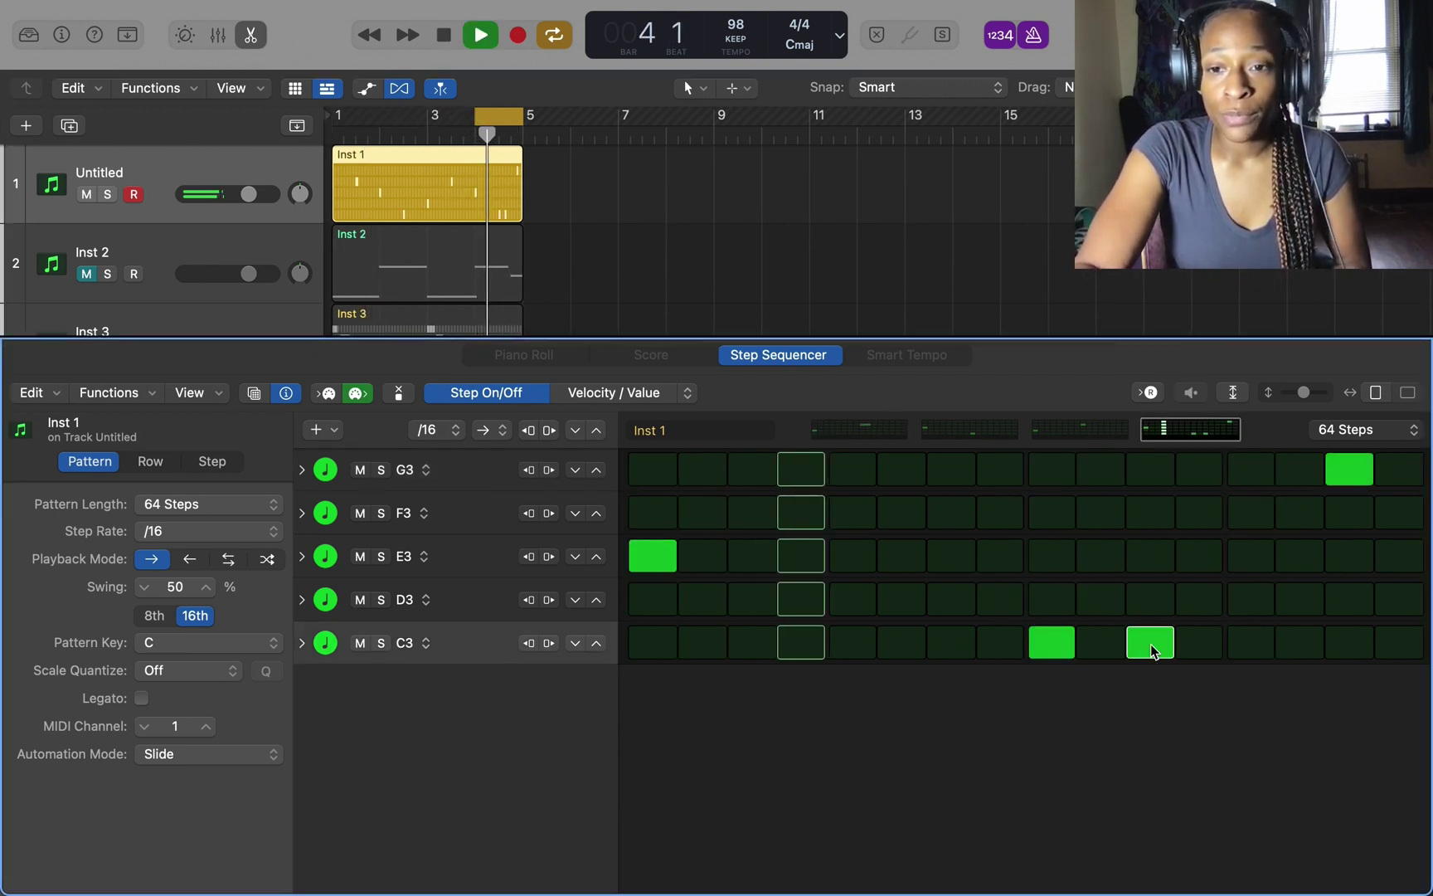
drag(1153, 651, 1251, 643)
key(space)
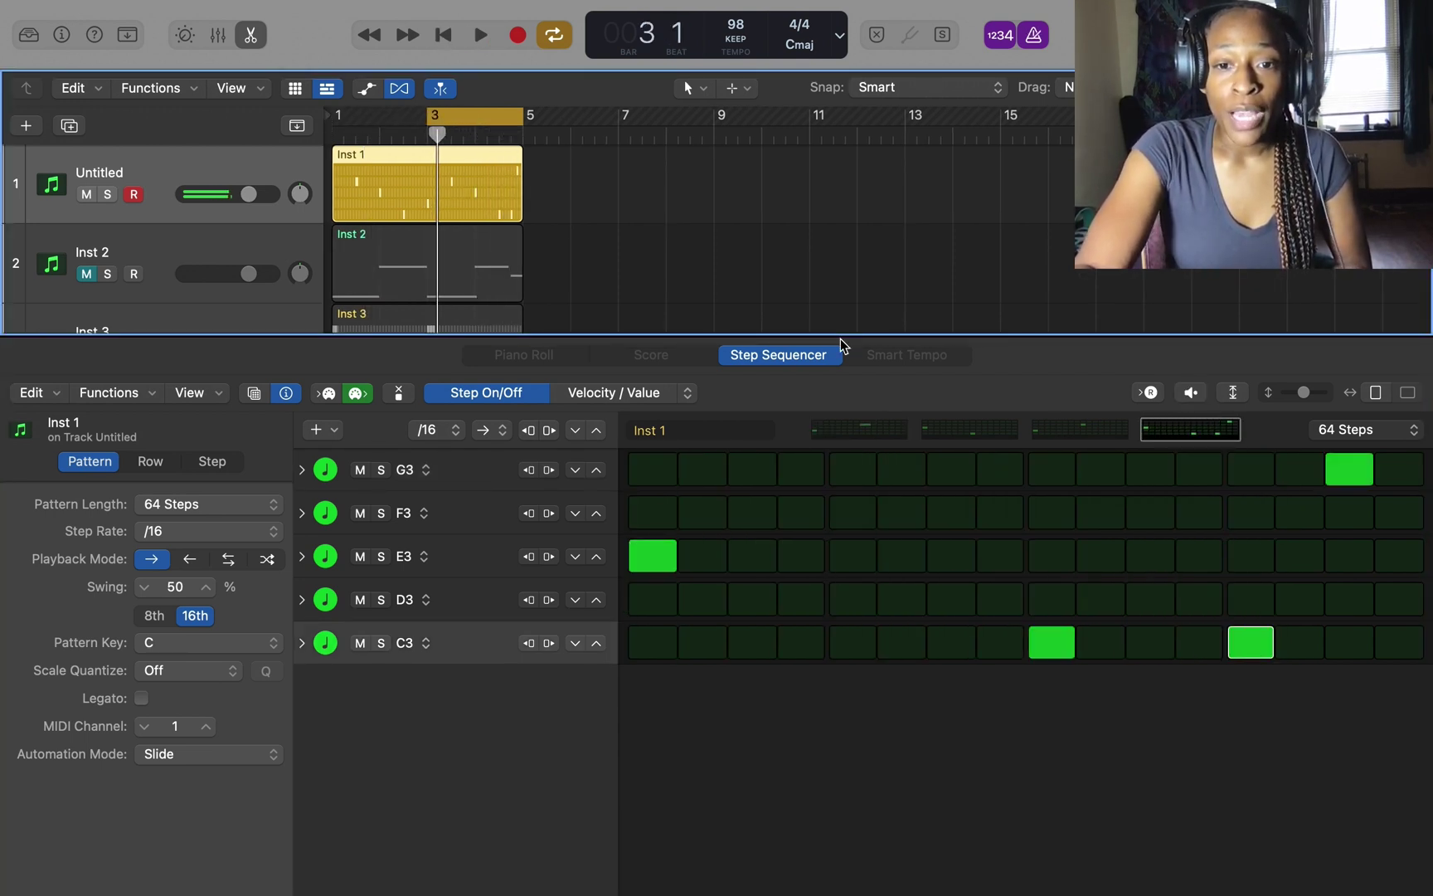
click(798, 600)
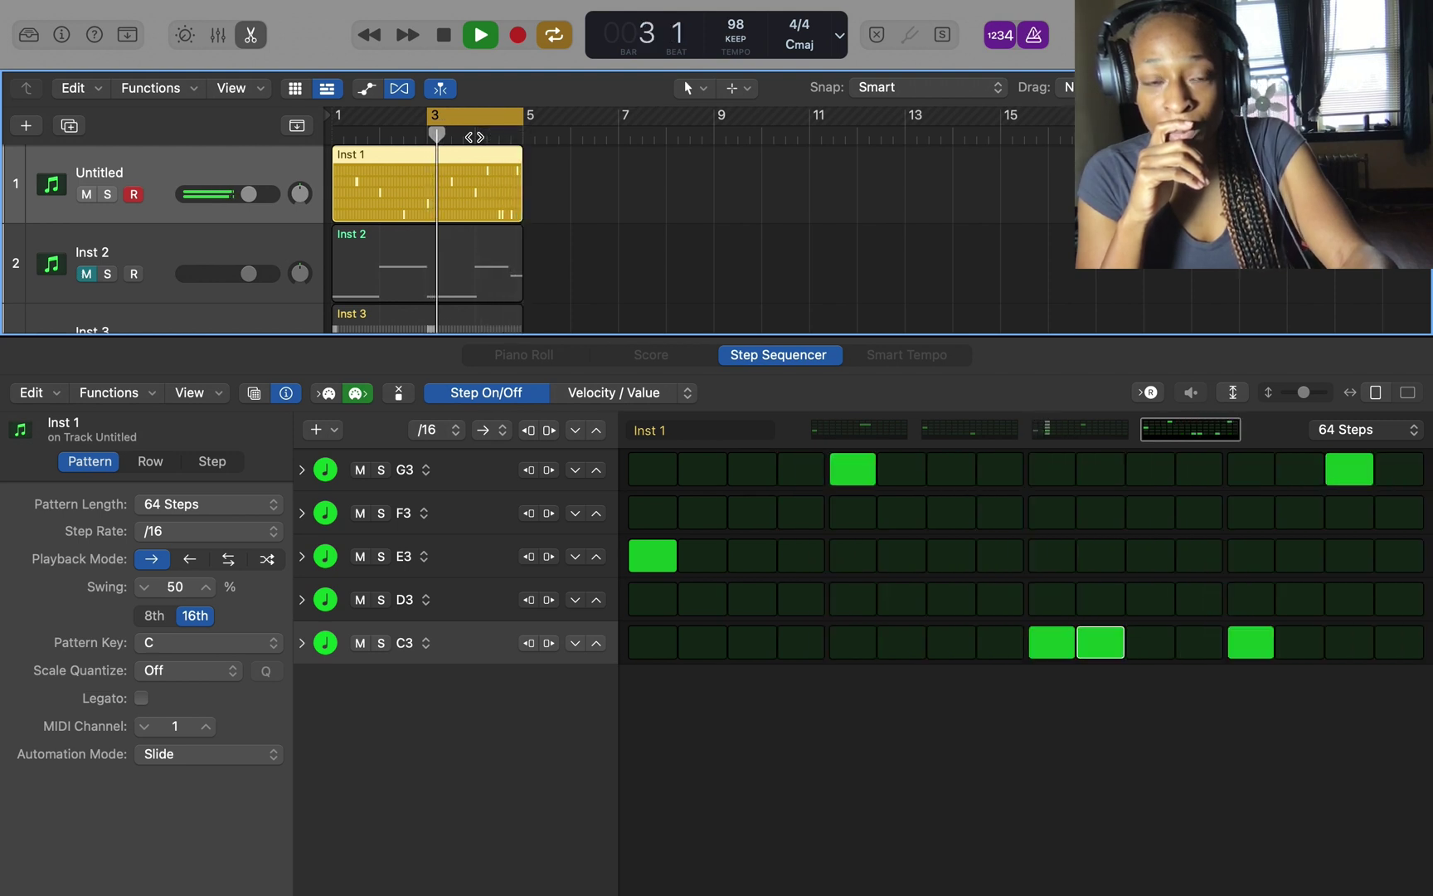
key(space)
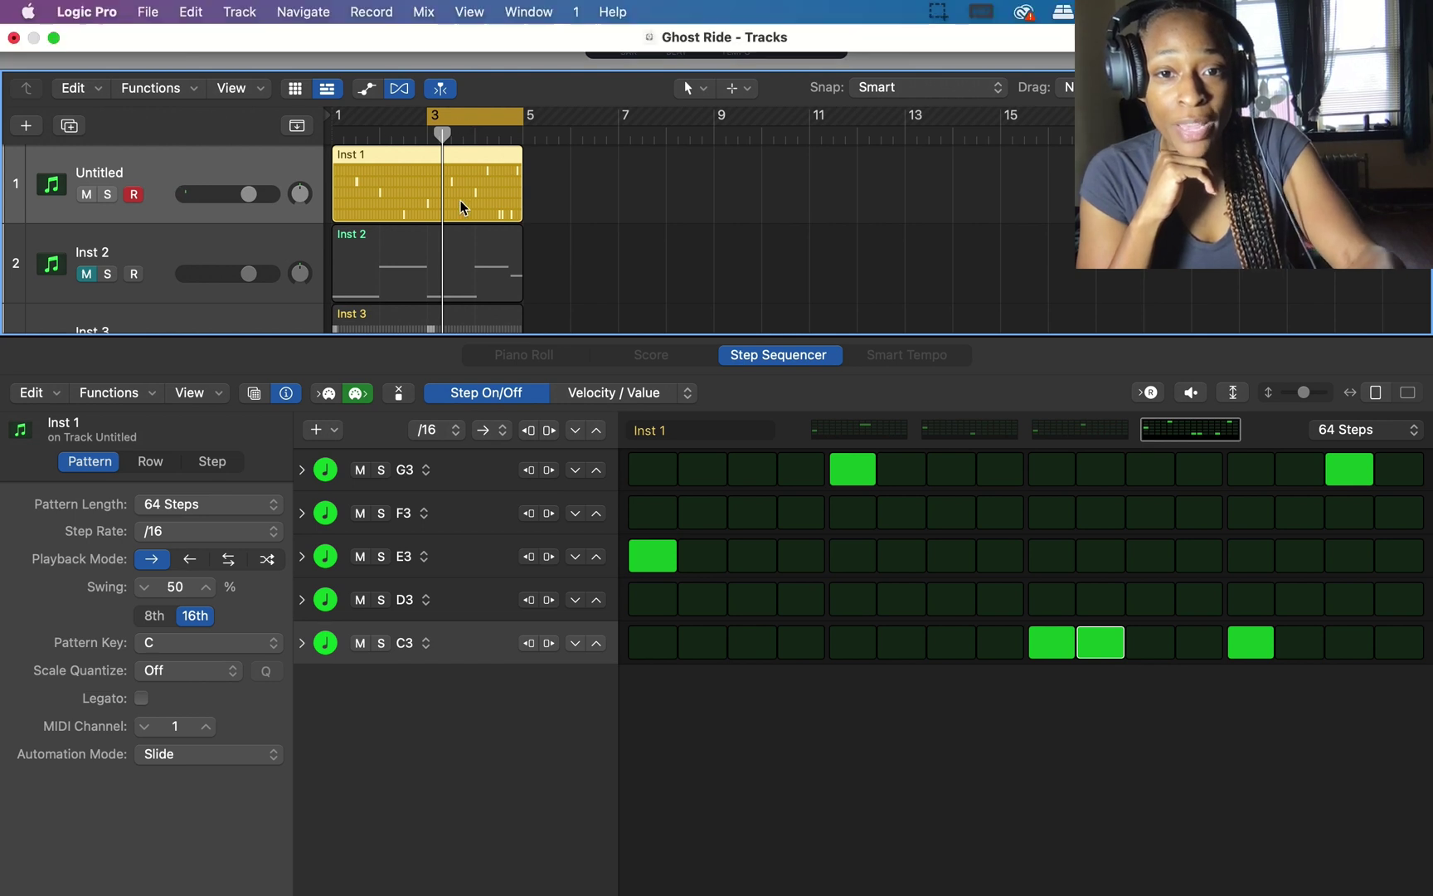
In Octave edit mode, adjust the first E3 step's octave in bar 4 and raise the G3 note at step 5 to octave 5
click(643, 392)
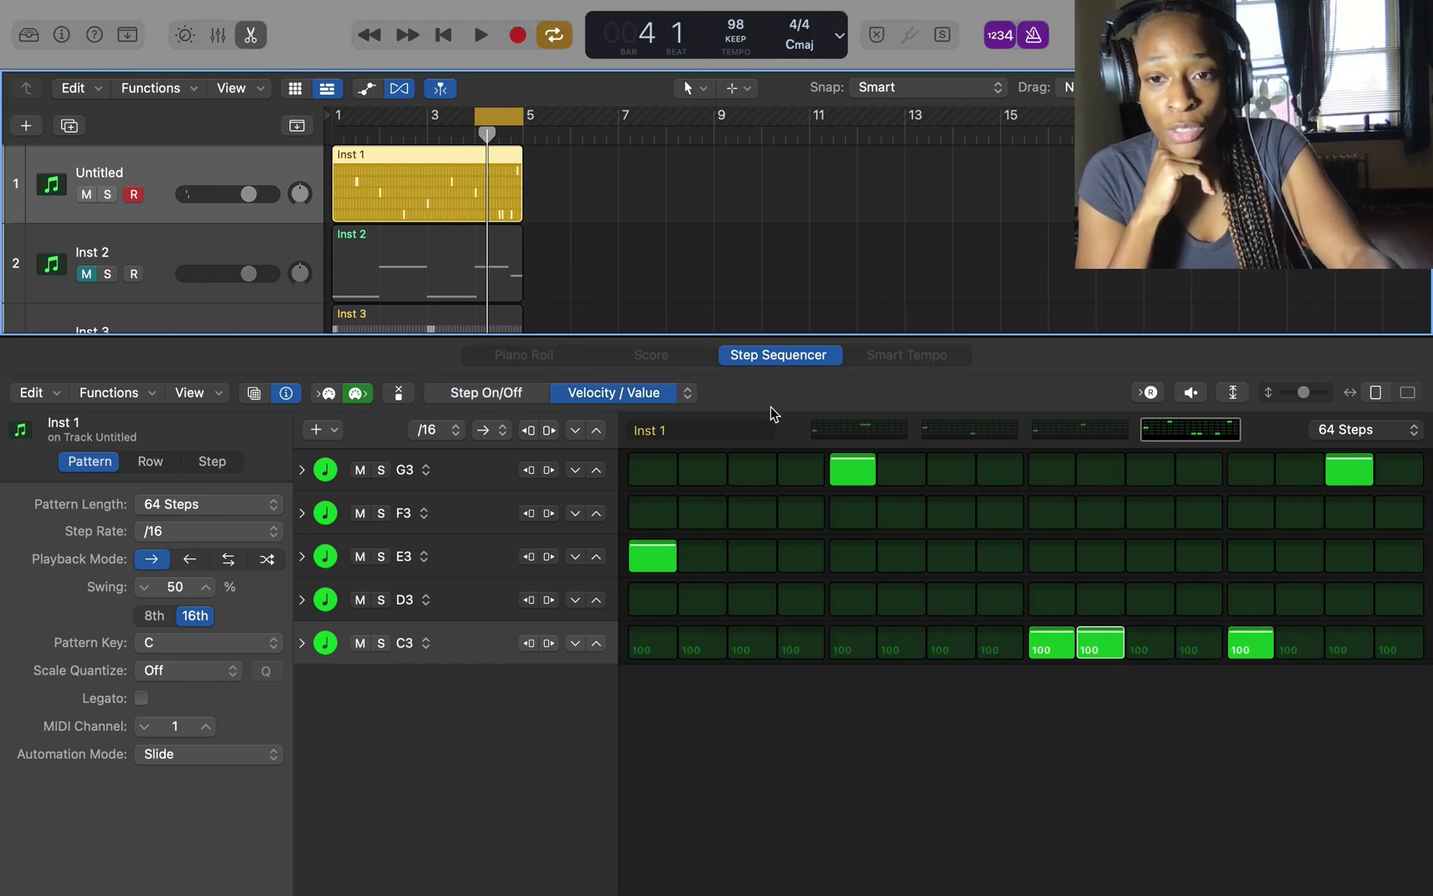
click(688, 392)
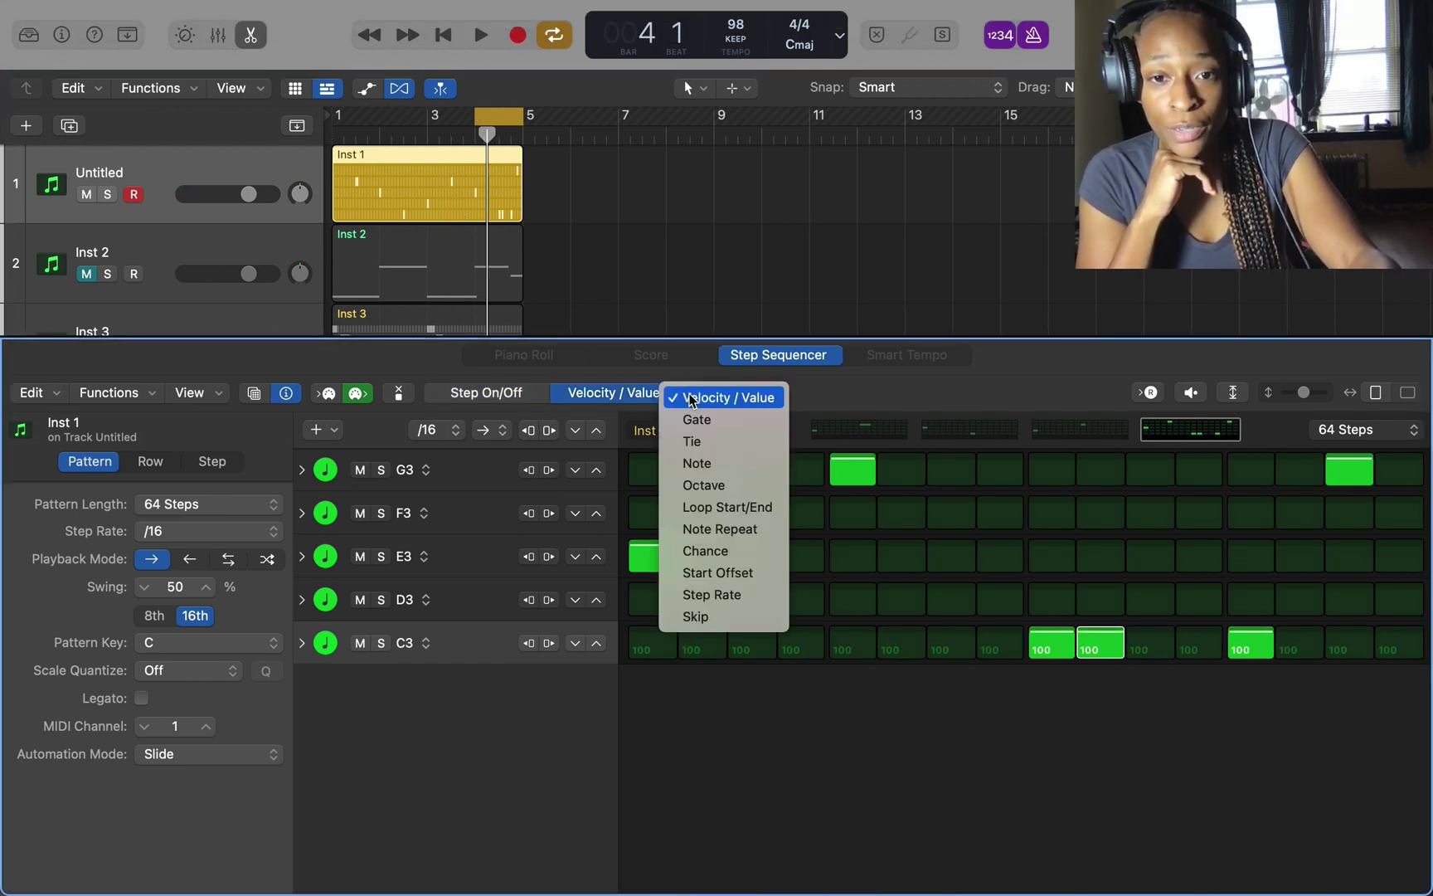
click(738, 487)
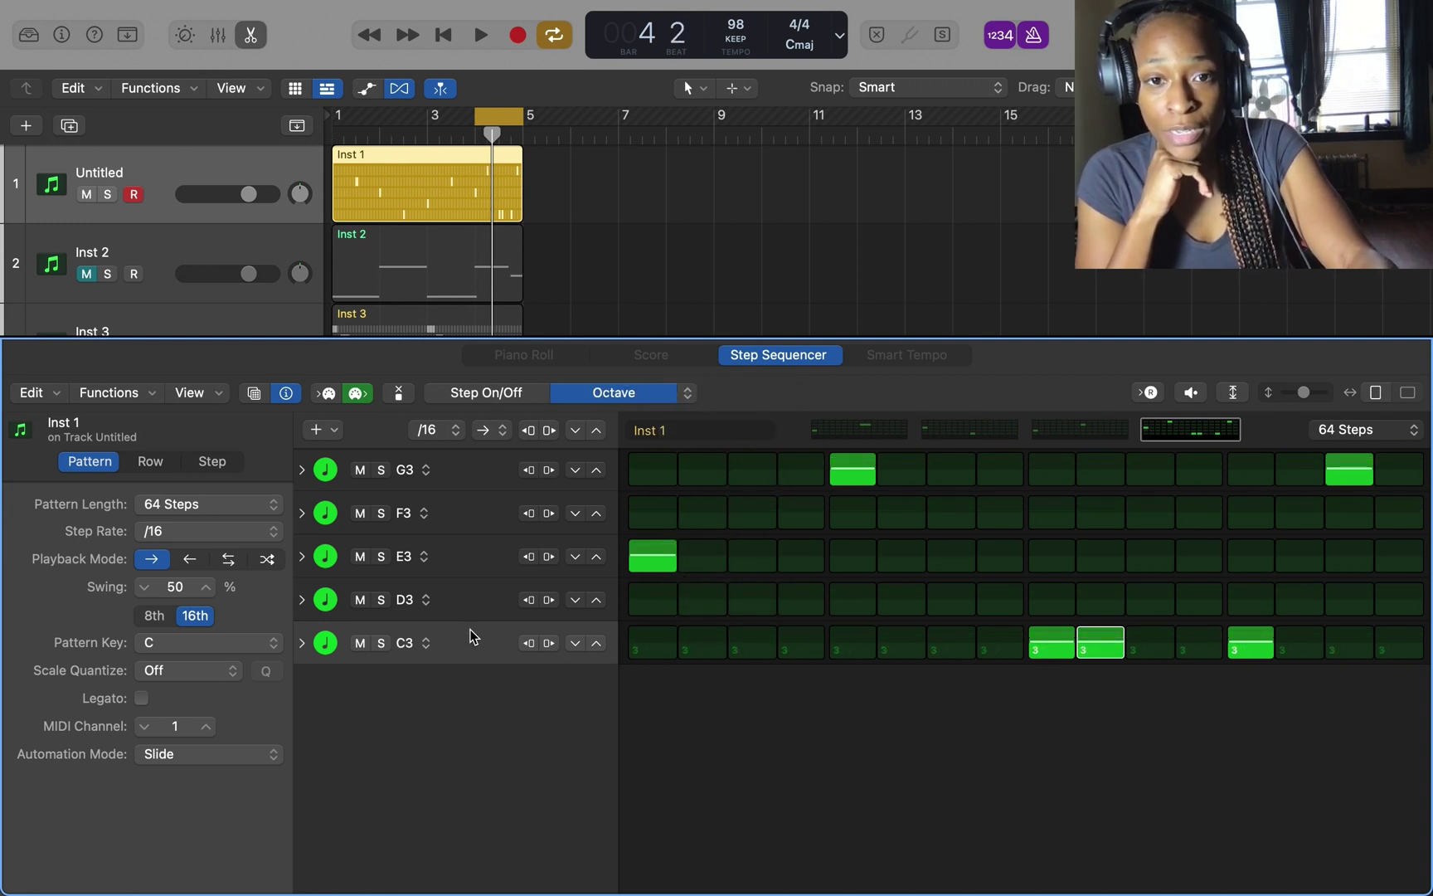
click(653, 558)
key(space)
click(852, 473)
drag(852, 477, 853, 465)
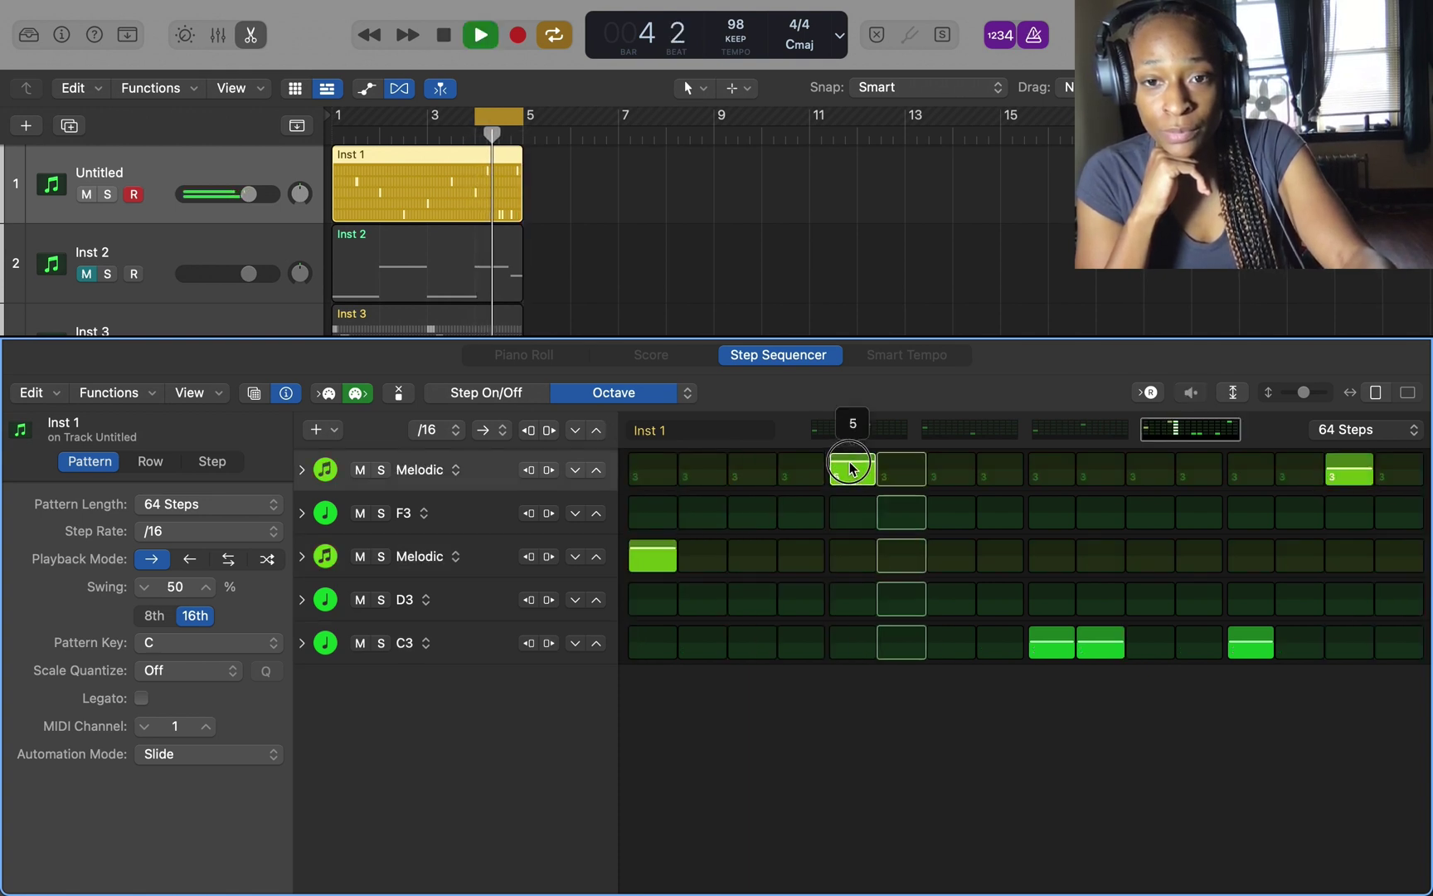
Raise the octave of the C3 notes at steps 9 and 10 in bar 4 and lower the G3 note at step 5 to octave 2
drag(1055, 647, 1053, 640)
click(1092, 648)
drag(852, 470, 850, 483)
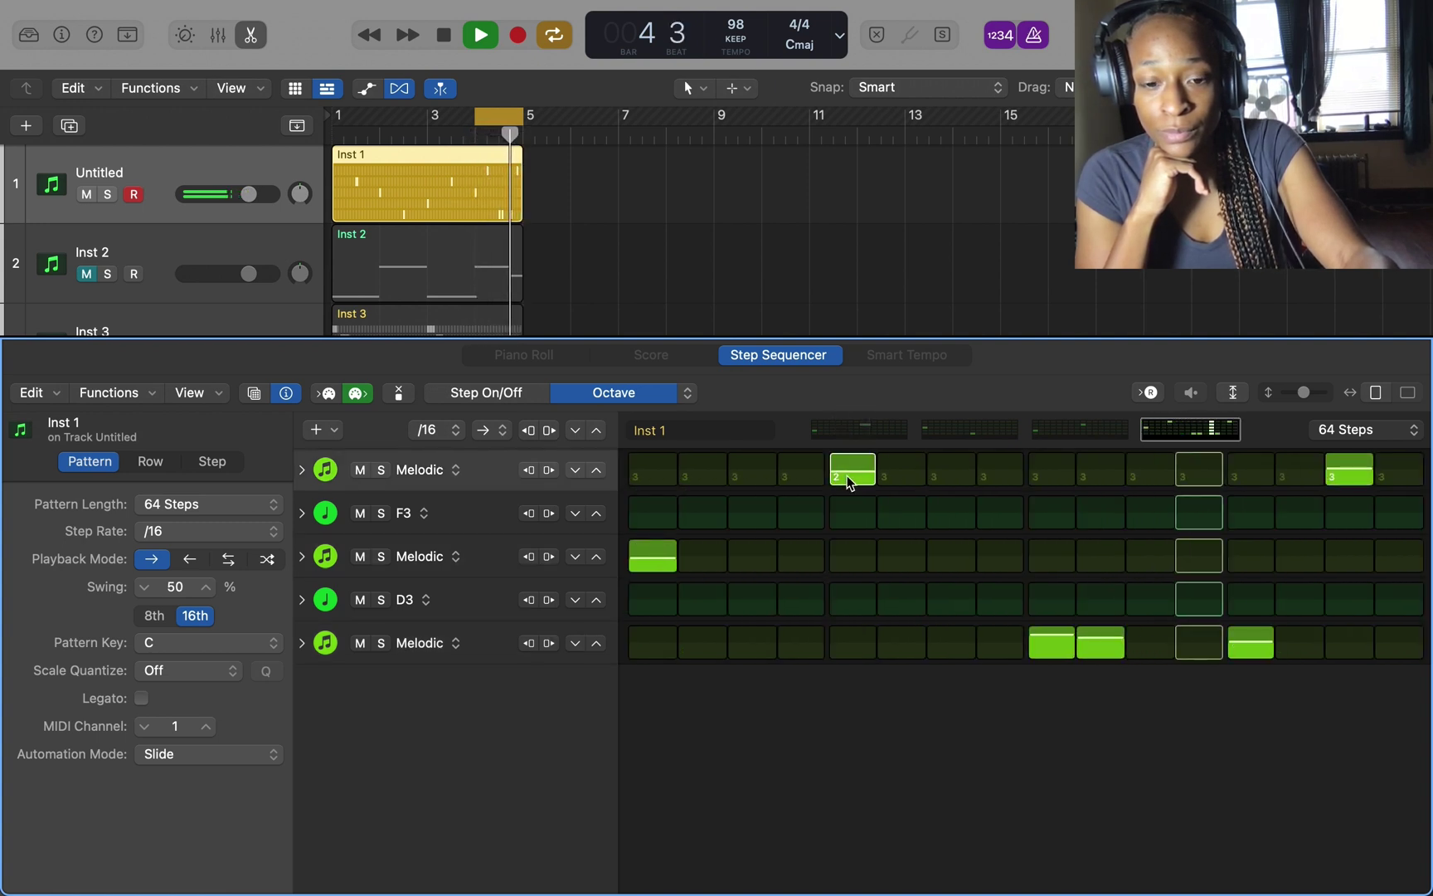
key(space)
right_click(852, 480)
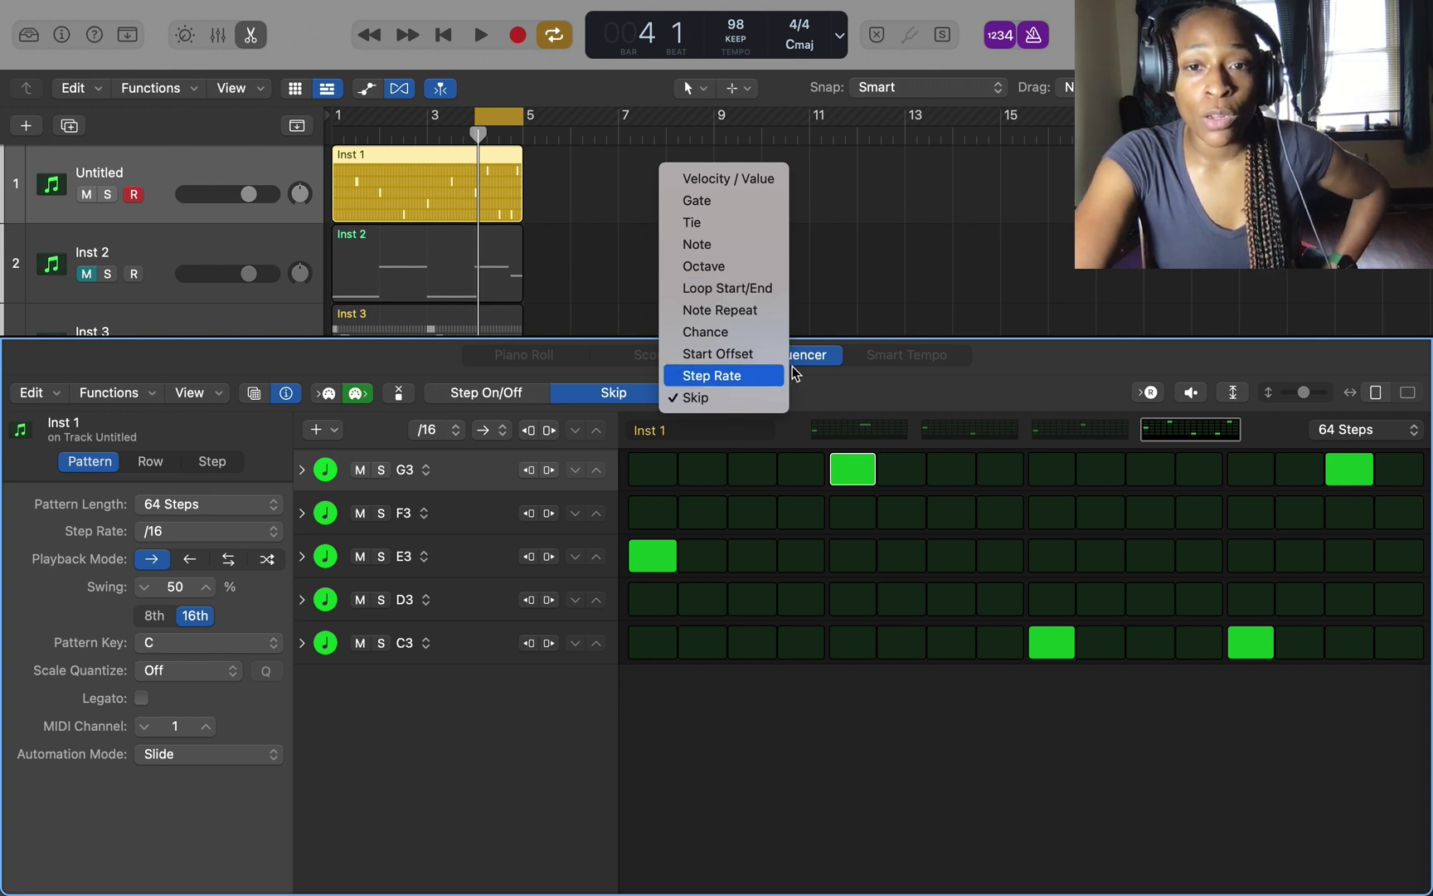
click(838, 384)
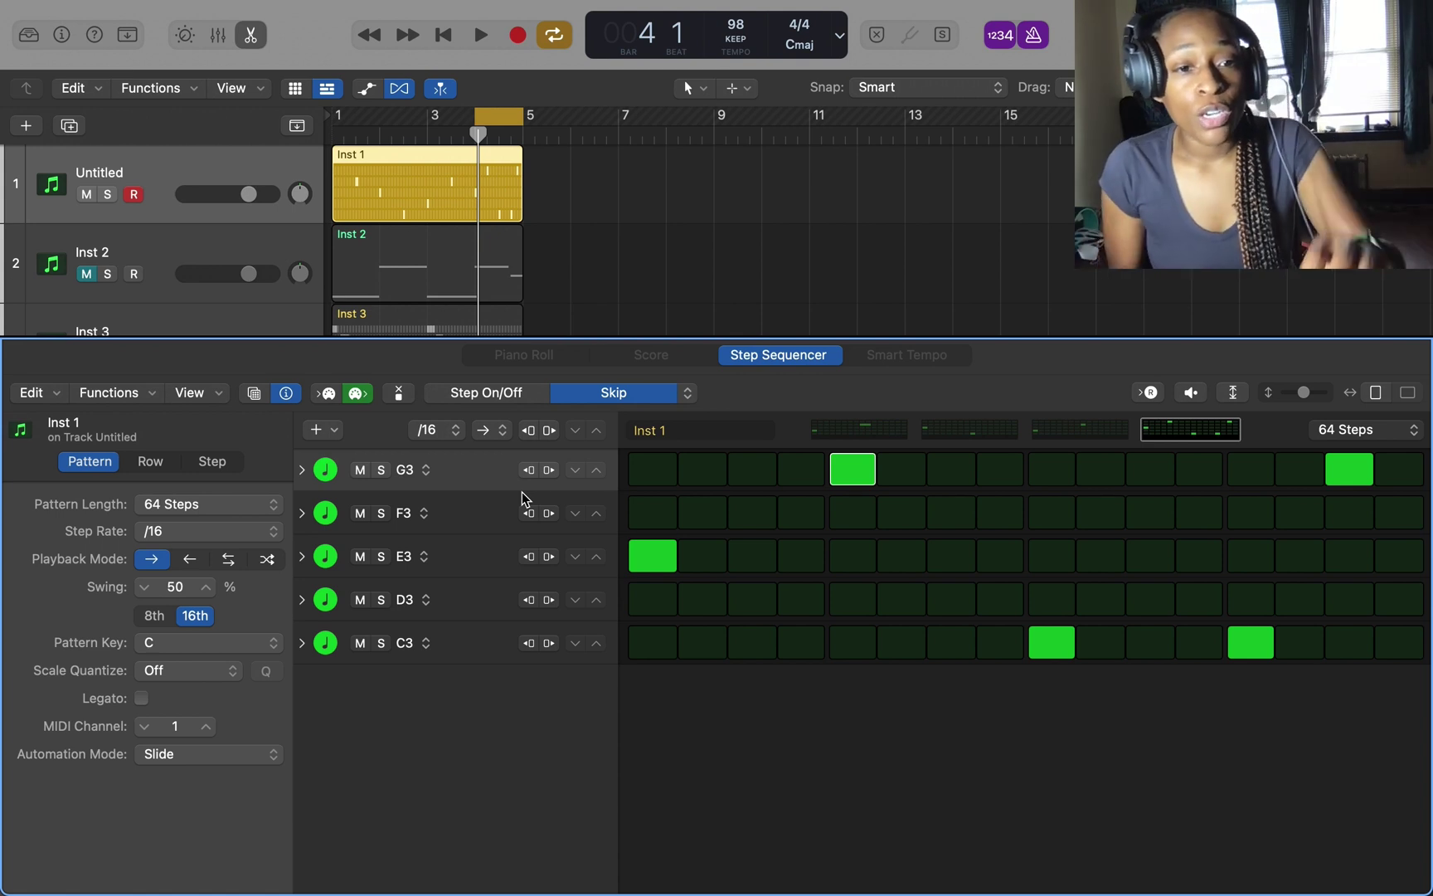
Audition the pattern in ping-pong and random playback modes, and set its playback mode to backward
click(229, 560)
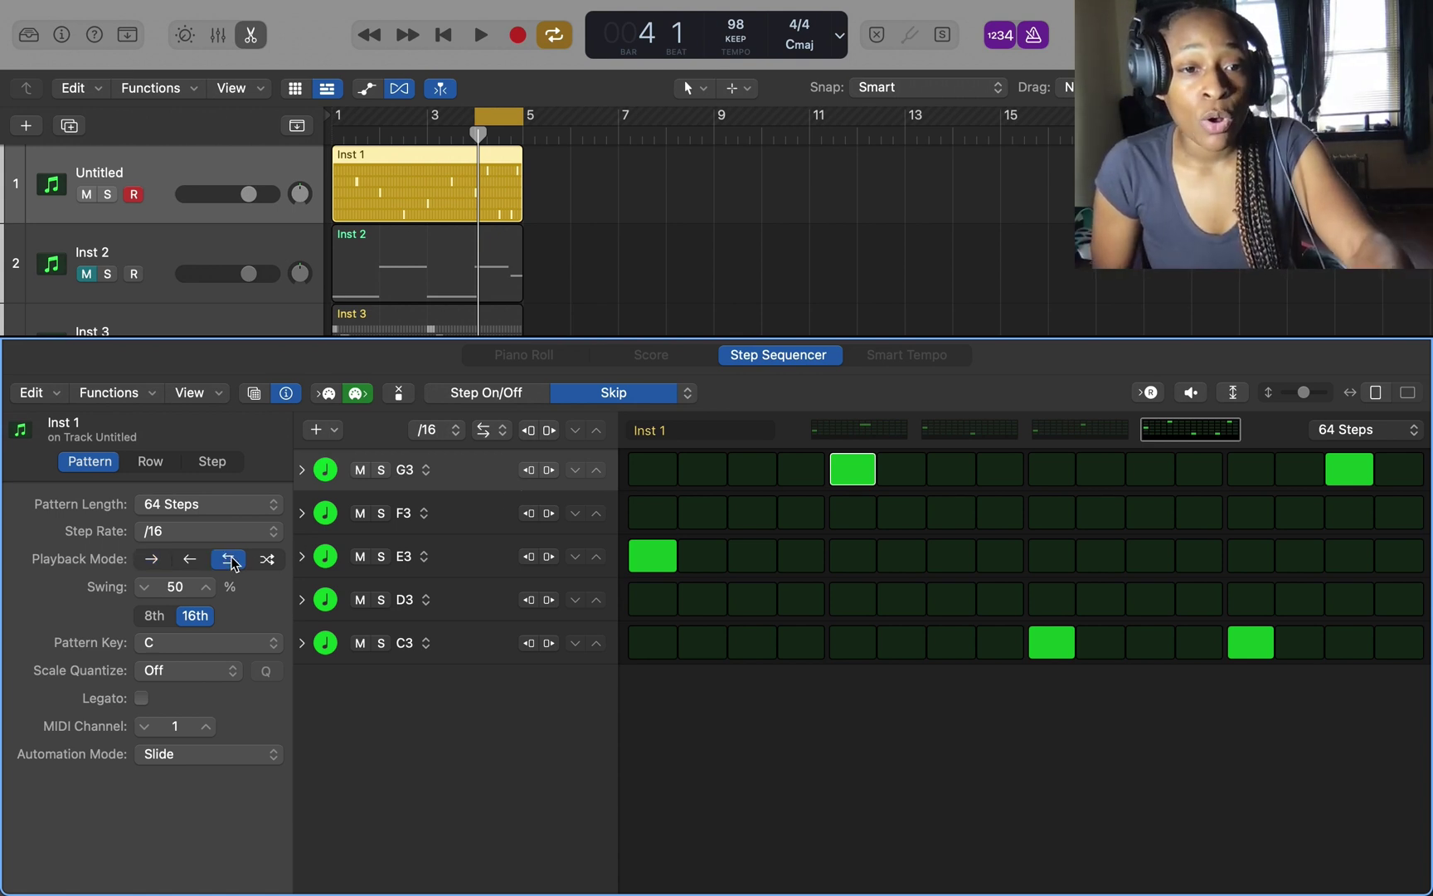
key(space)
click(268, 560)
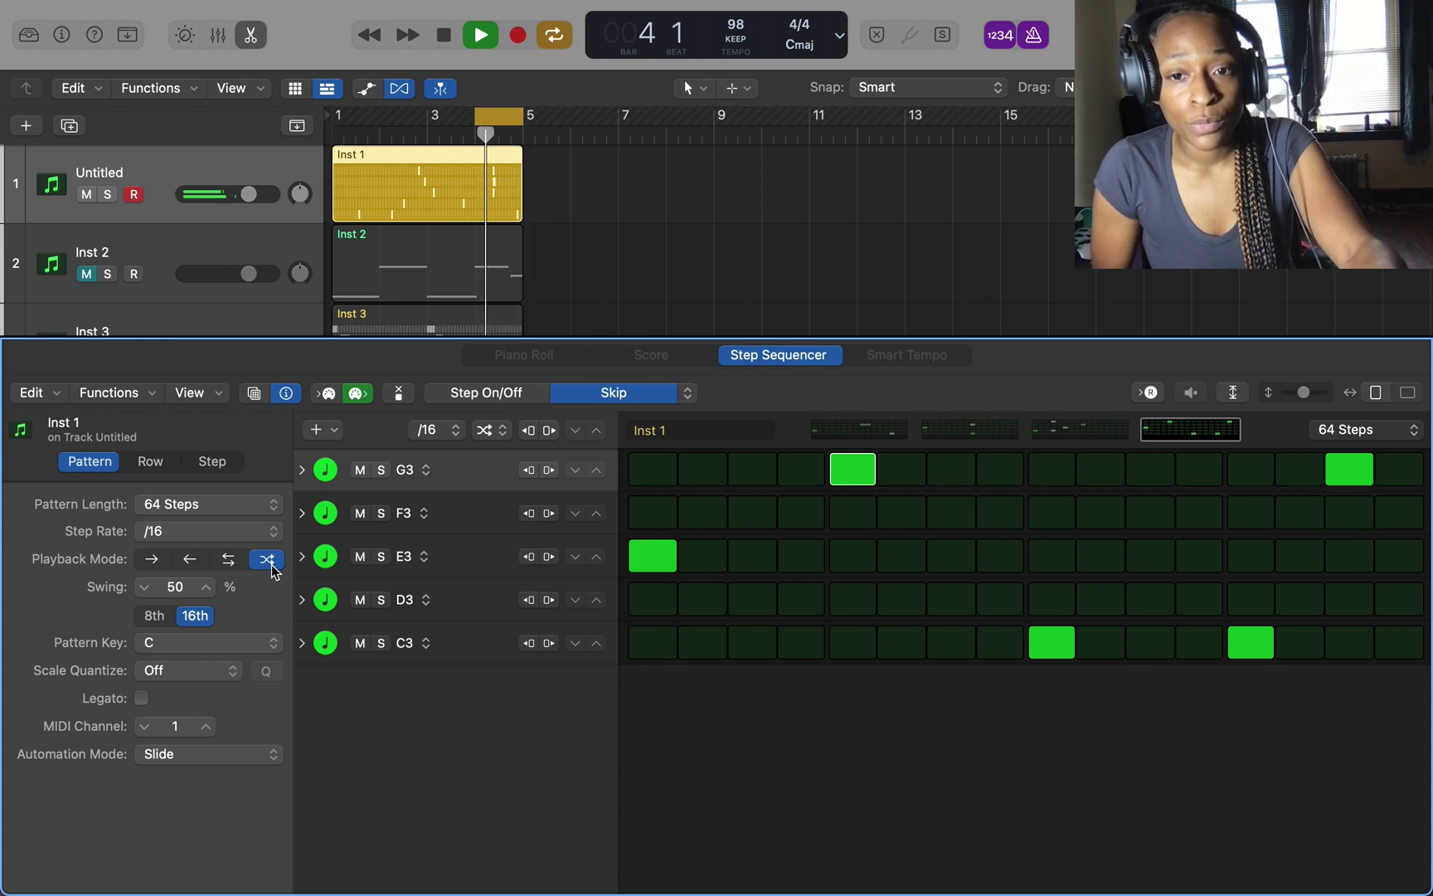
key(space)
click(189, 558)
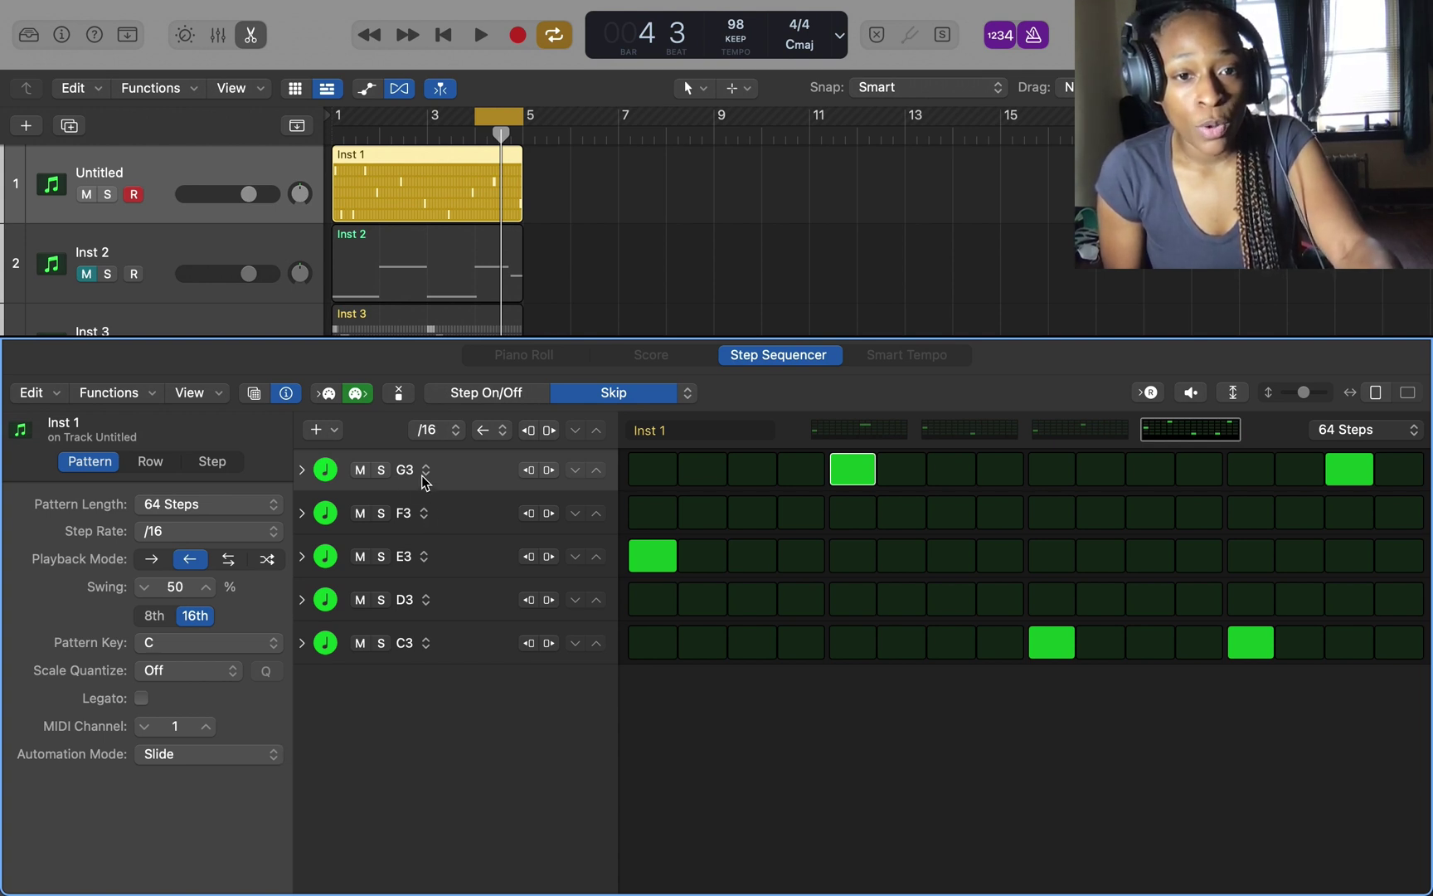
click(303, 480)
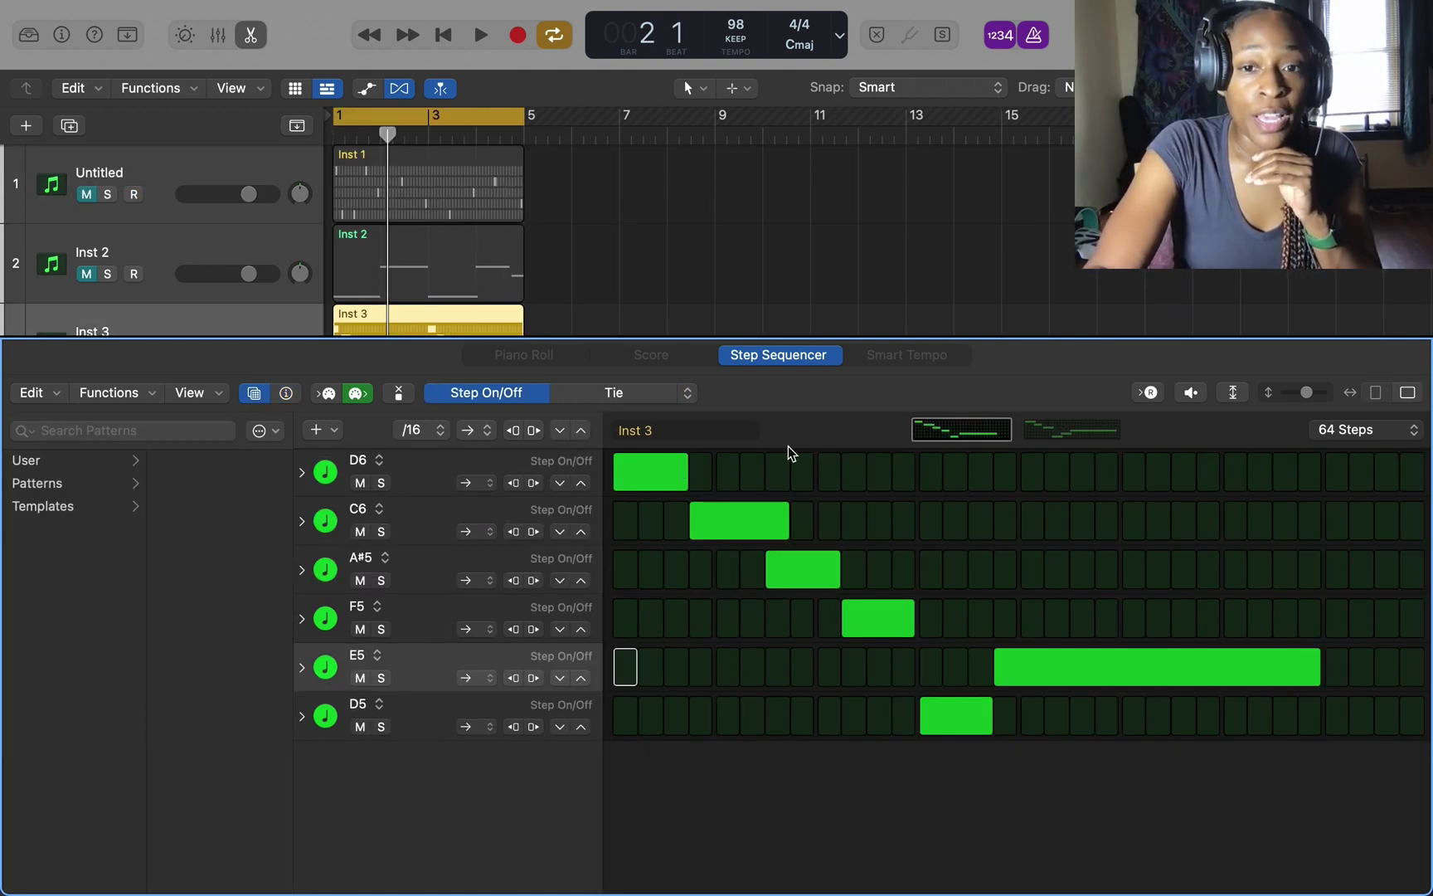
Save the Inst 3 pattern to the user pattern library under the name melody1
click(277, 430)
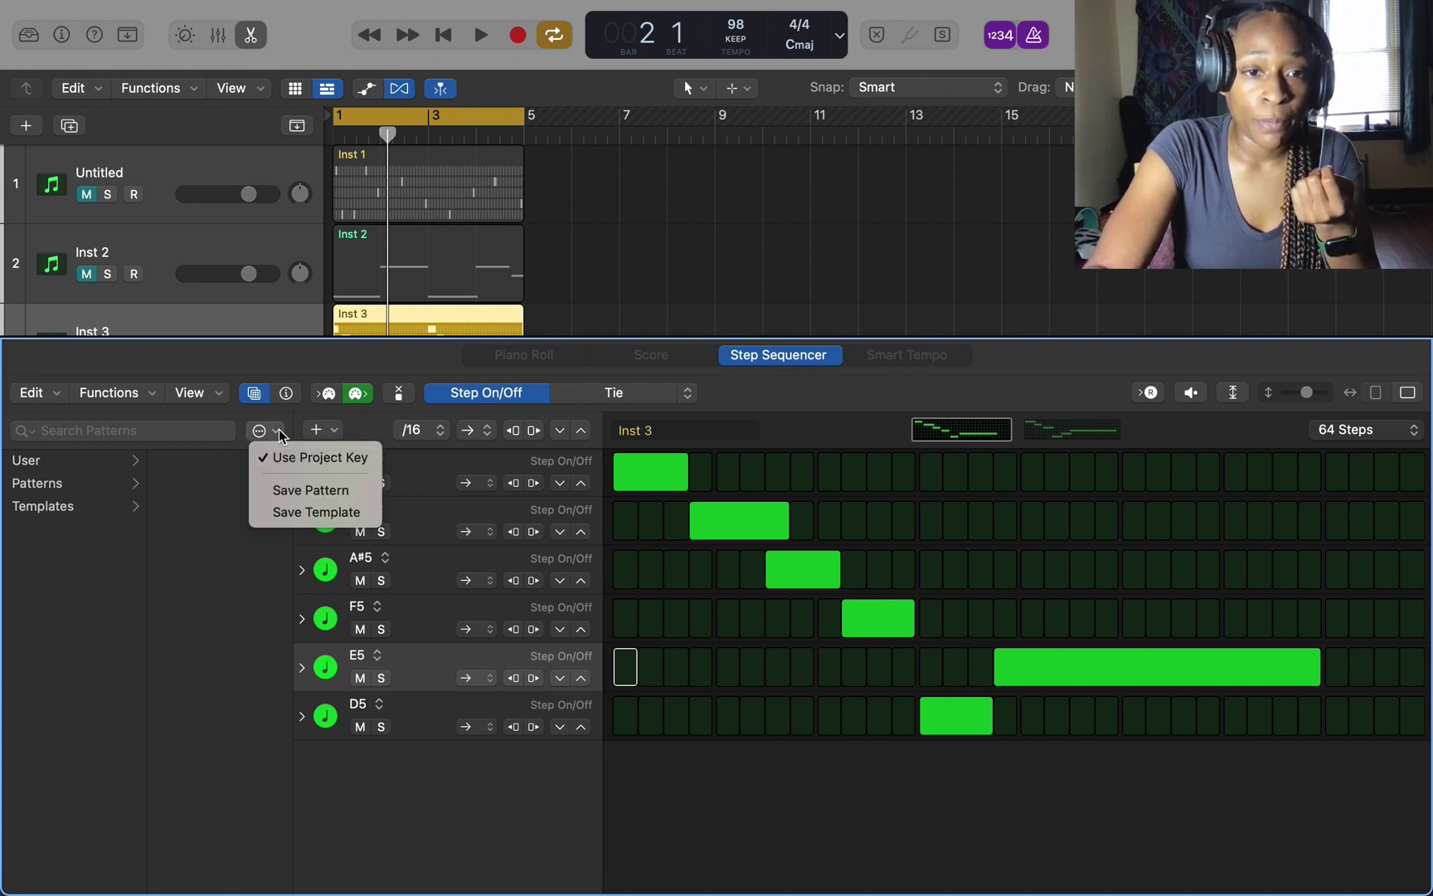
click(307, 490)
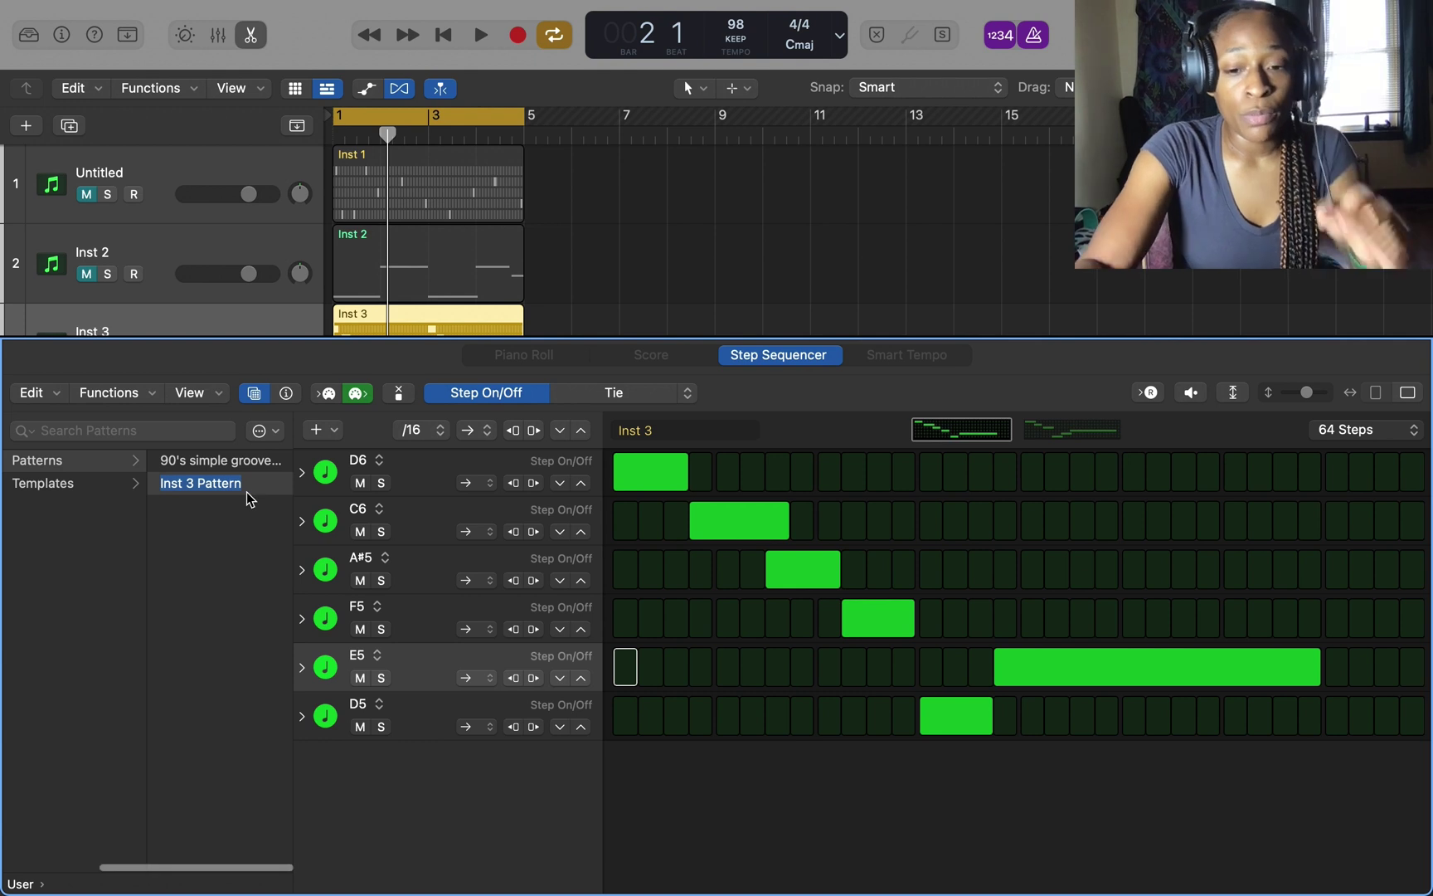
text(melody1)
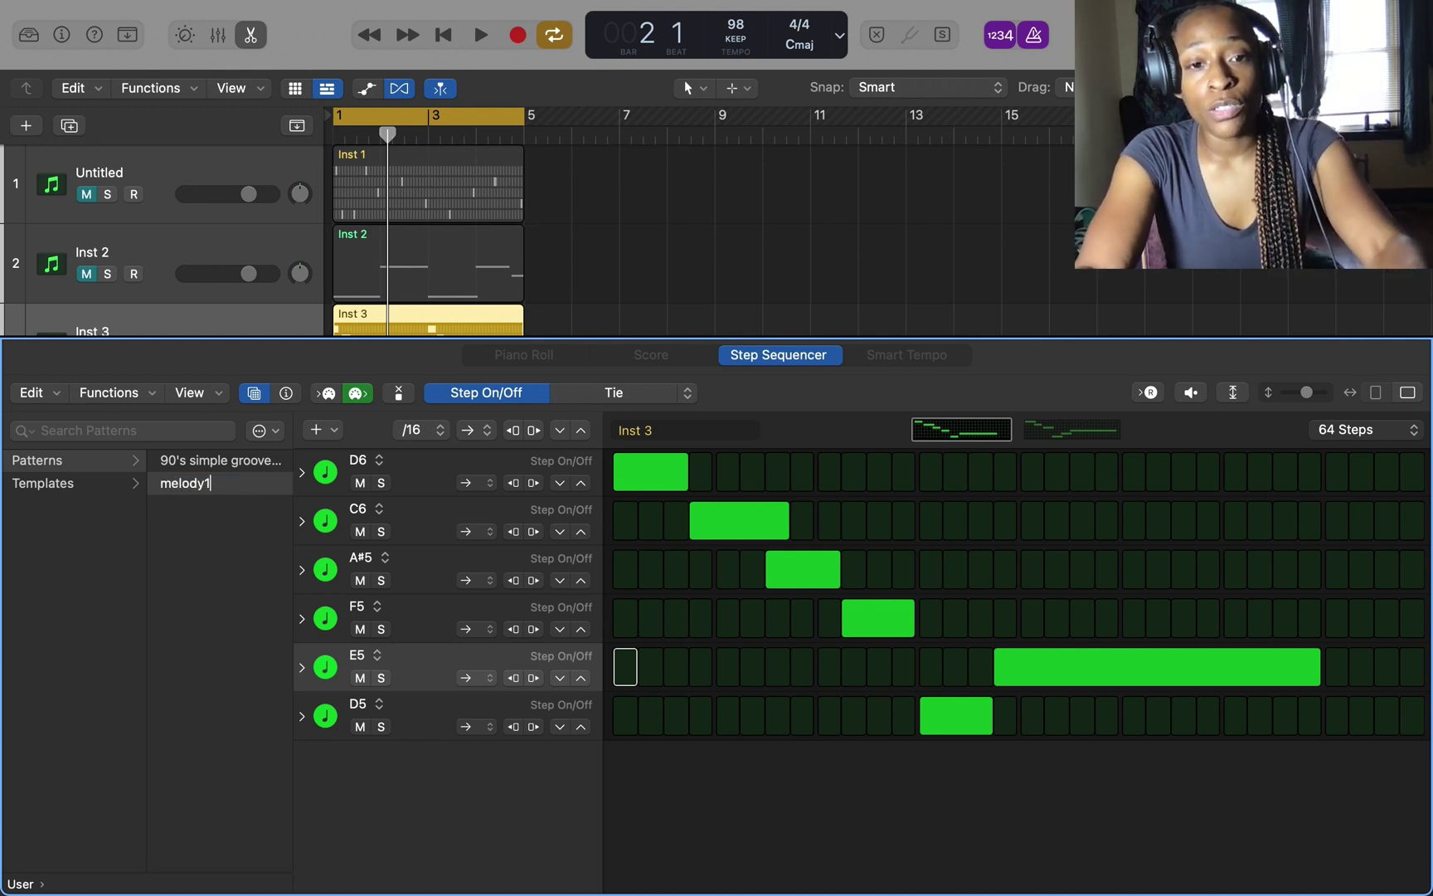
key(Return)
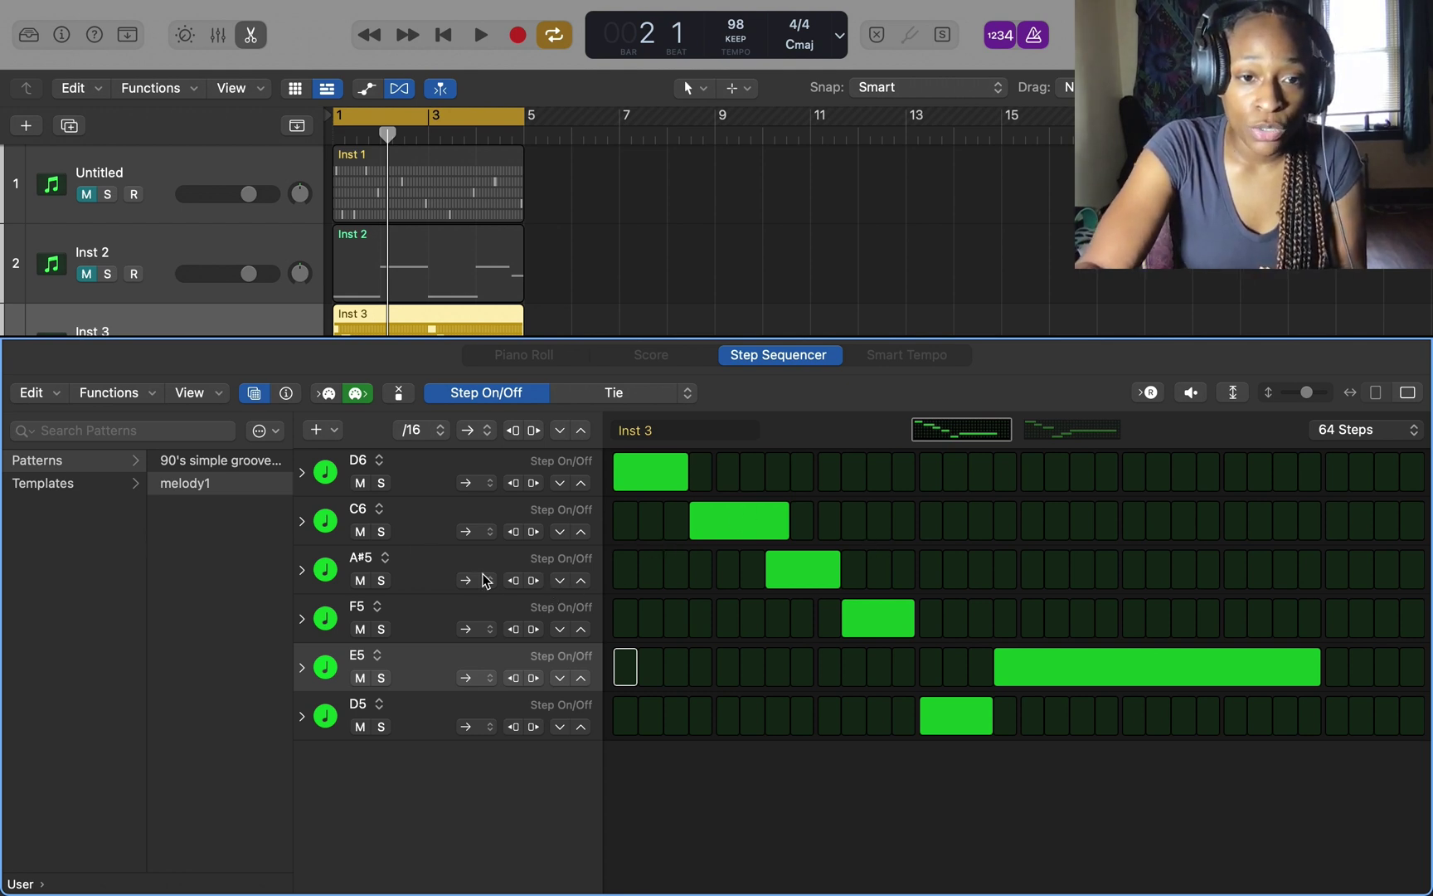
Set the Inst 3 pattern's key to D and its scale quantize to natural minor
key(i)
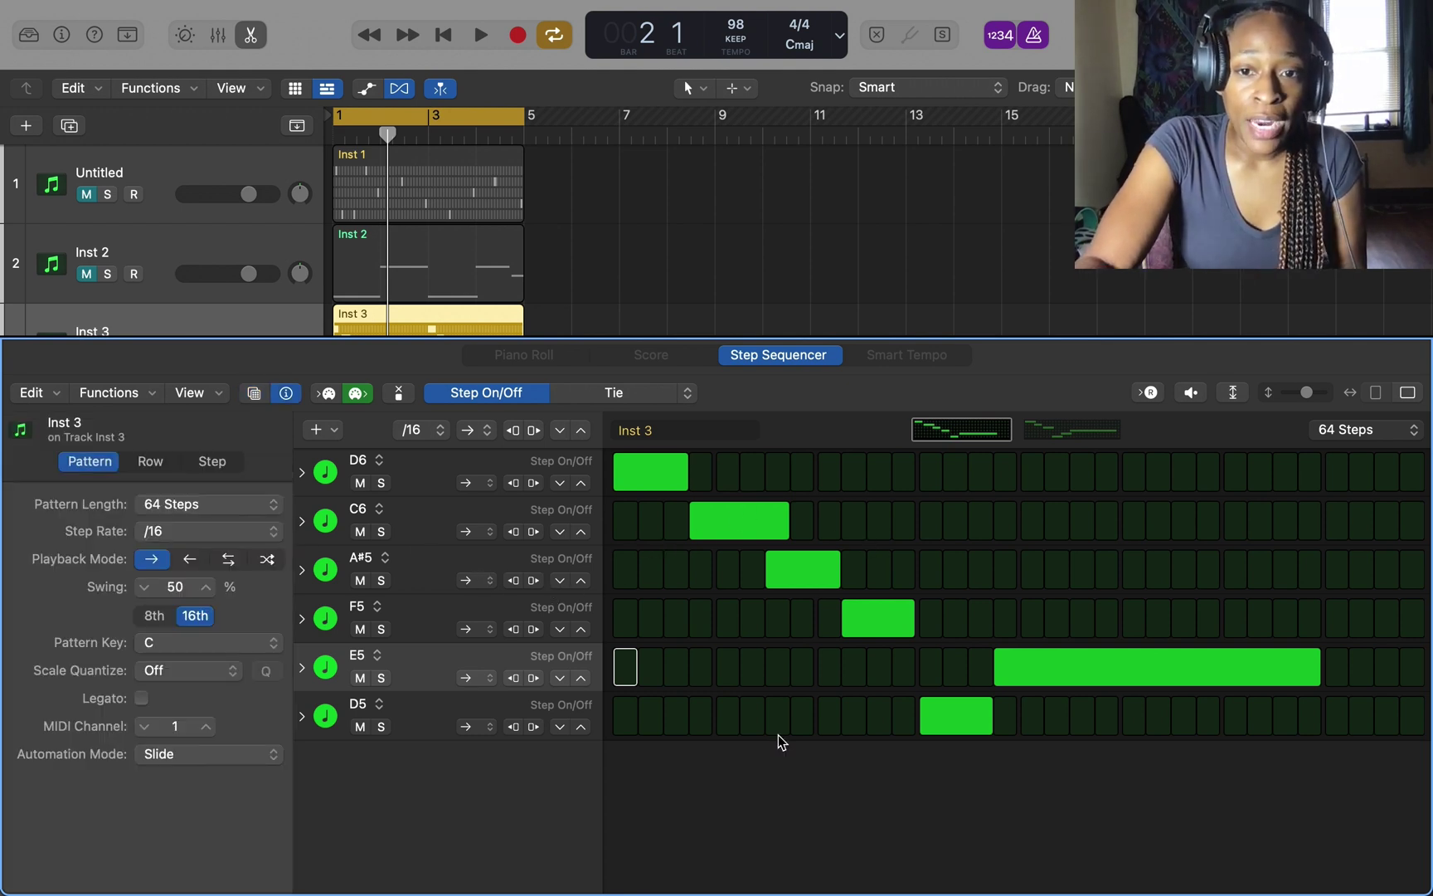
click(260, 647)
click(249, 691)
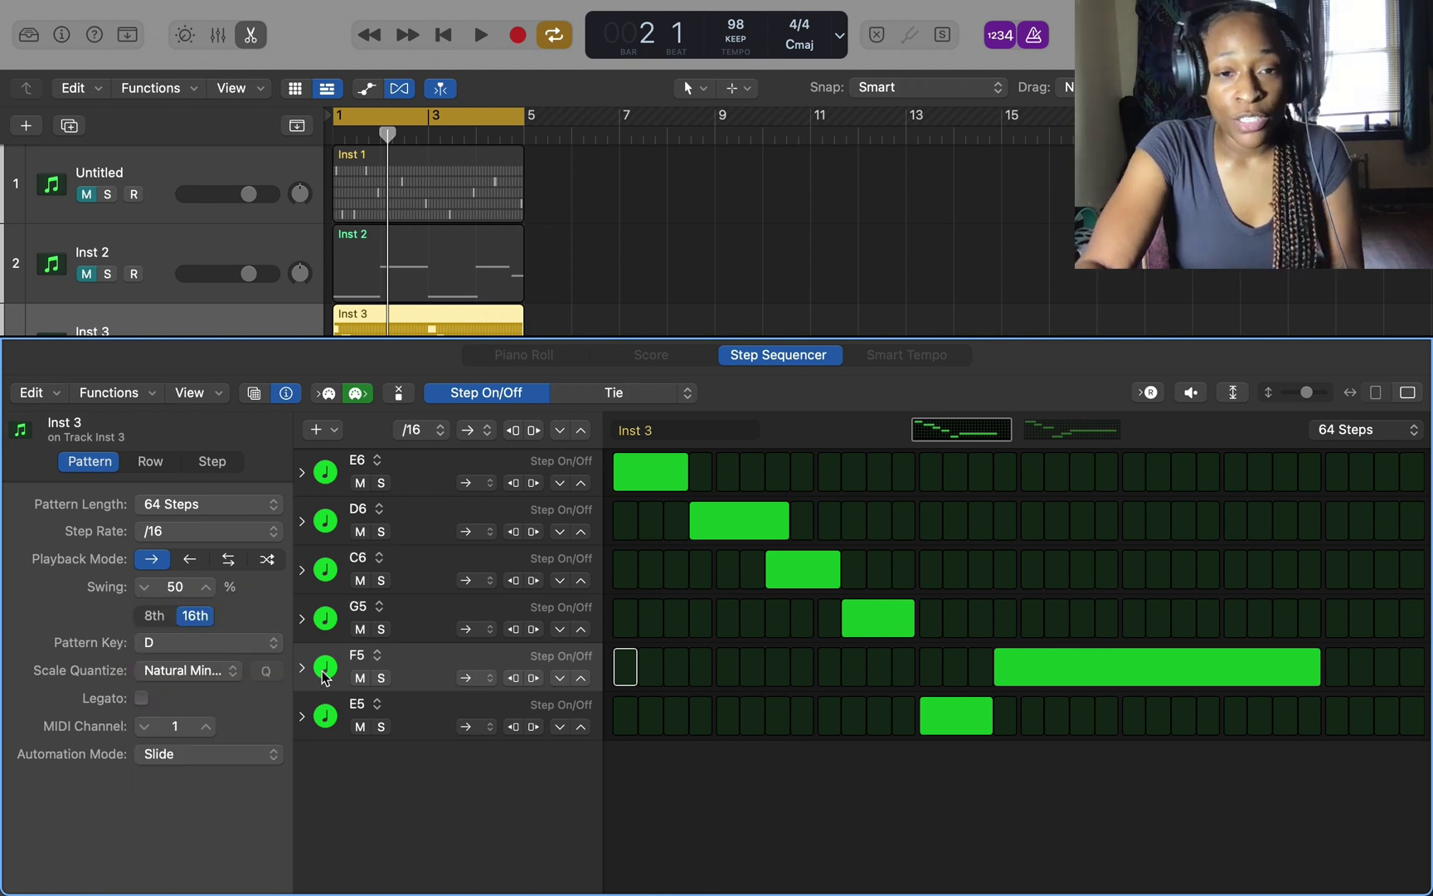
Try the pattern keys F# and G# on the Inst 3 pattern while auditioning the loop
click(209, 650)
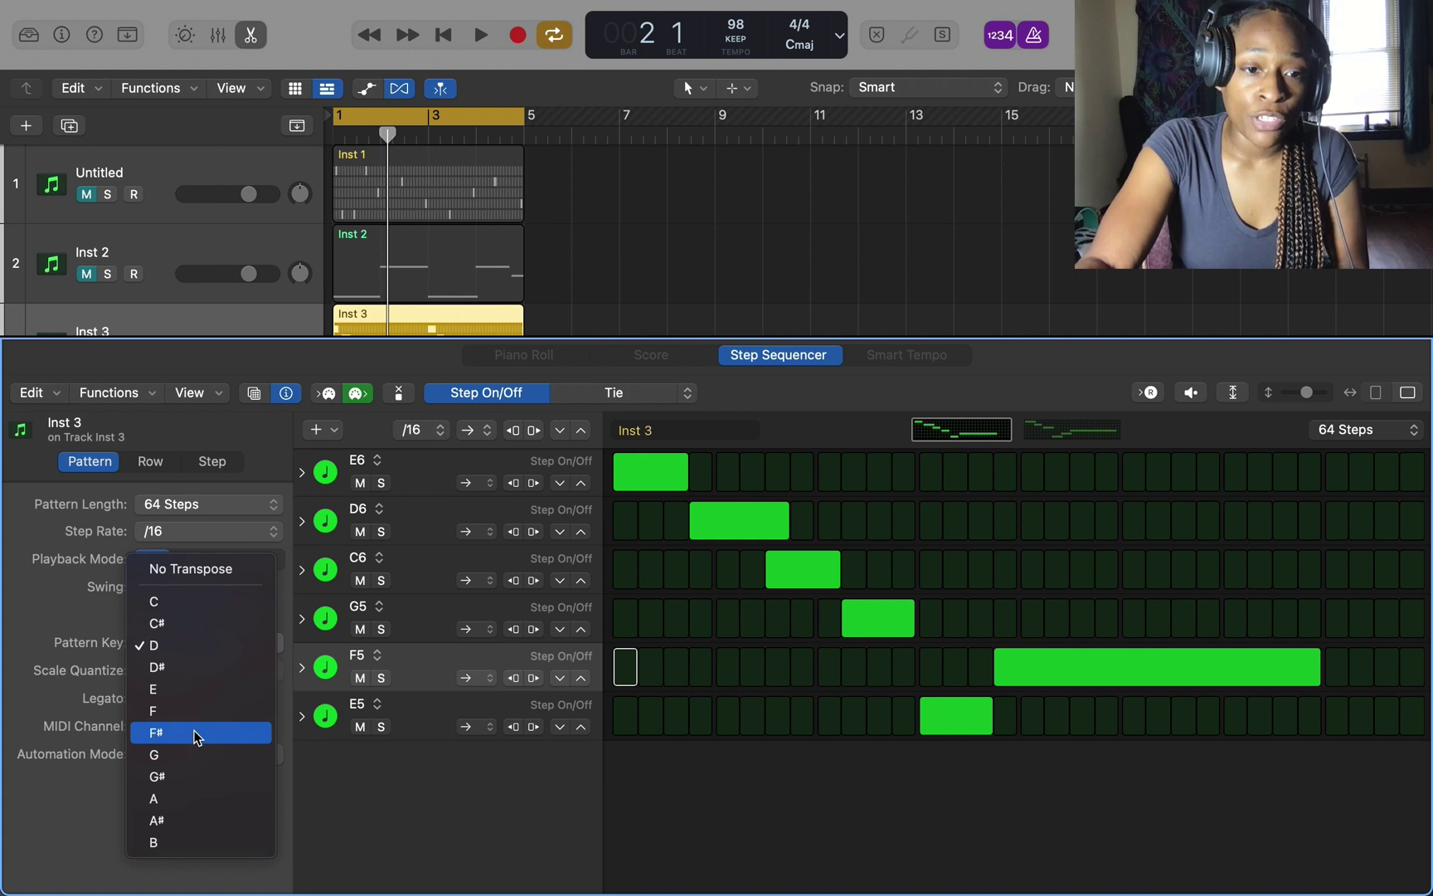
click(192, 732)
key(space)
click(214, 643)
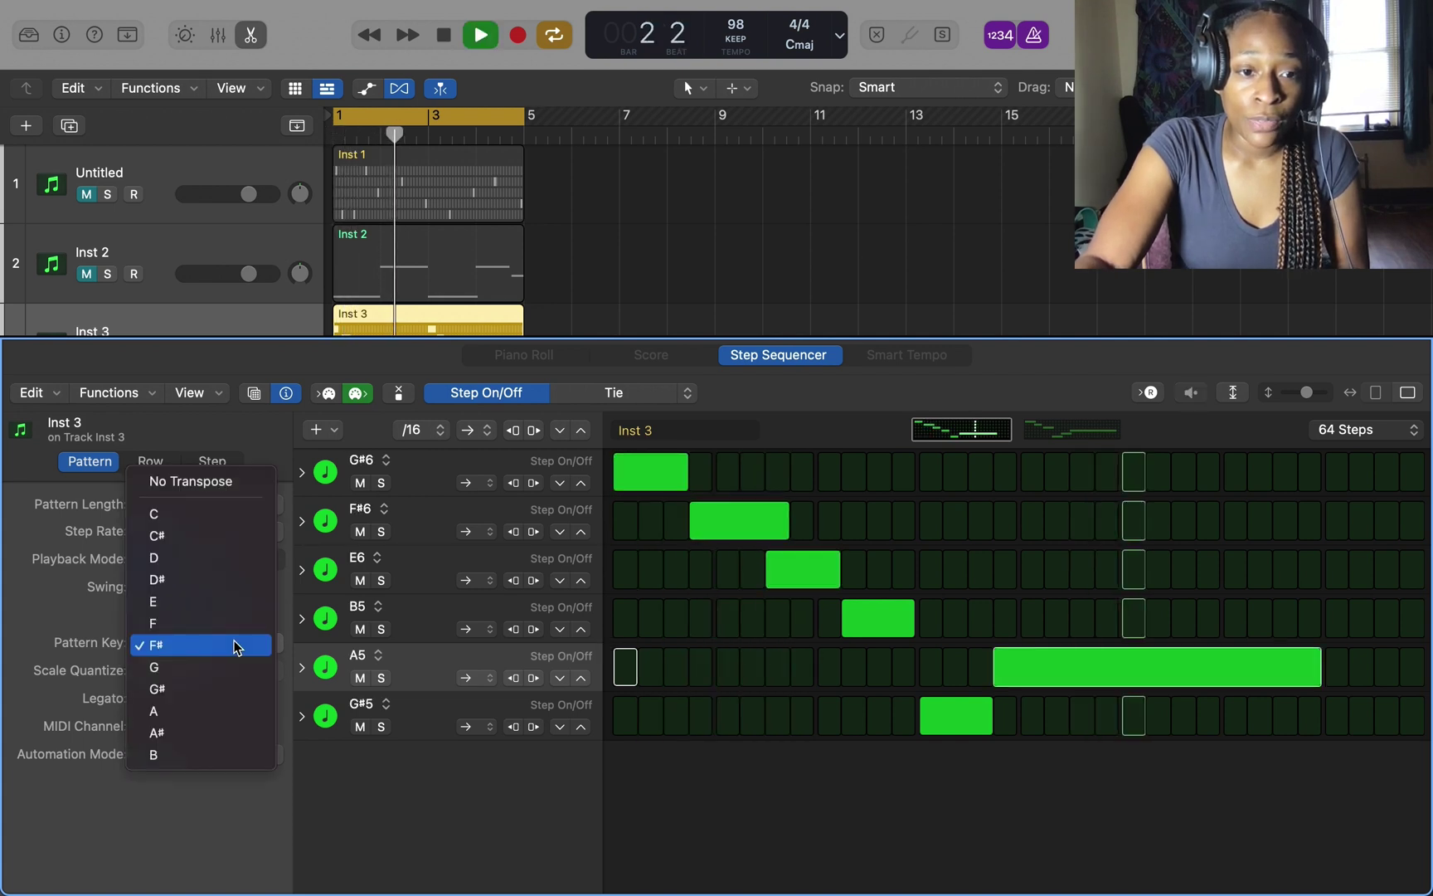
click(214, 691)
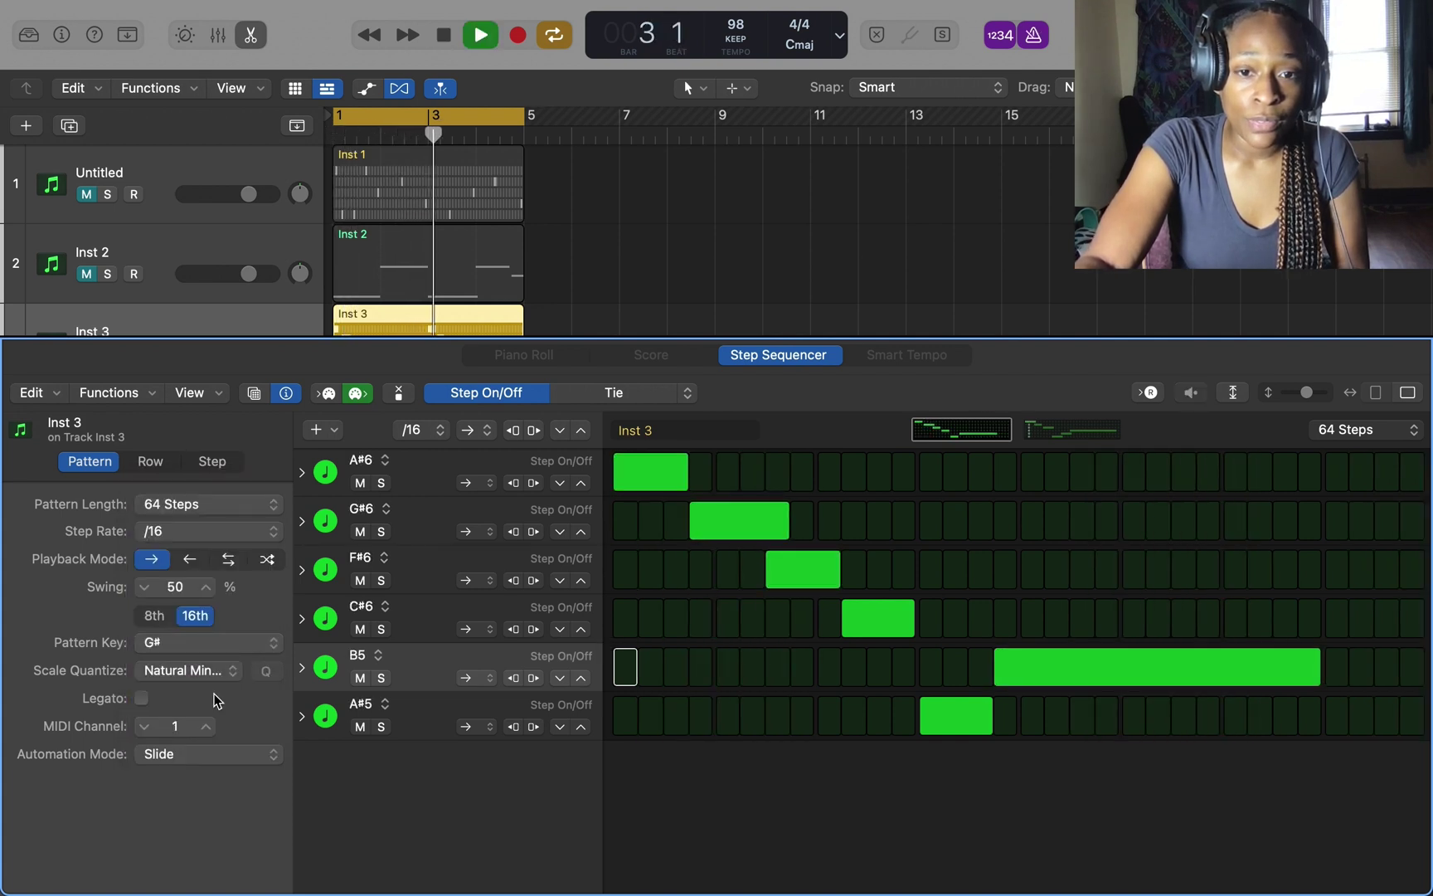
key(space)
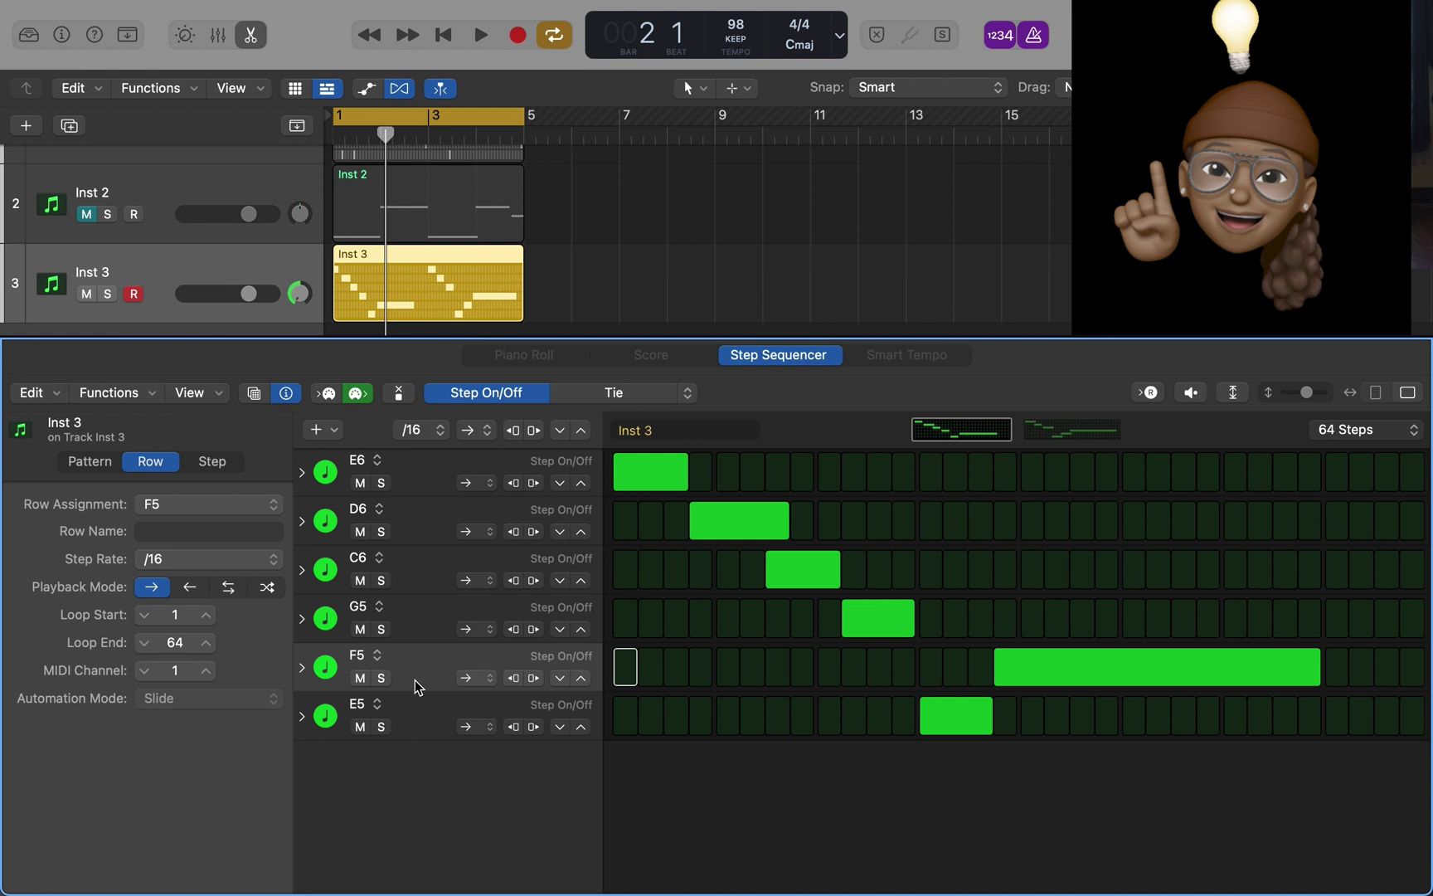
Try a /64 step rate on the F5 row while auditioning the loop, and return the row to /16
click(264, 569)
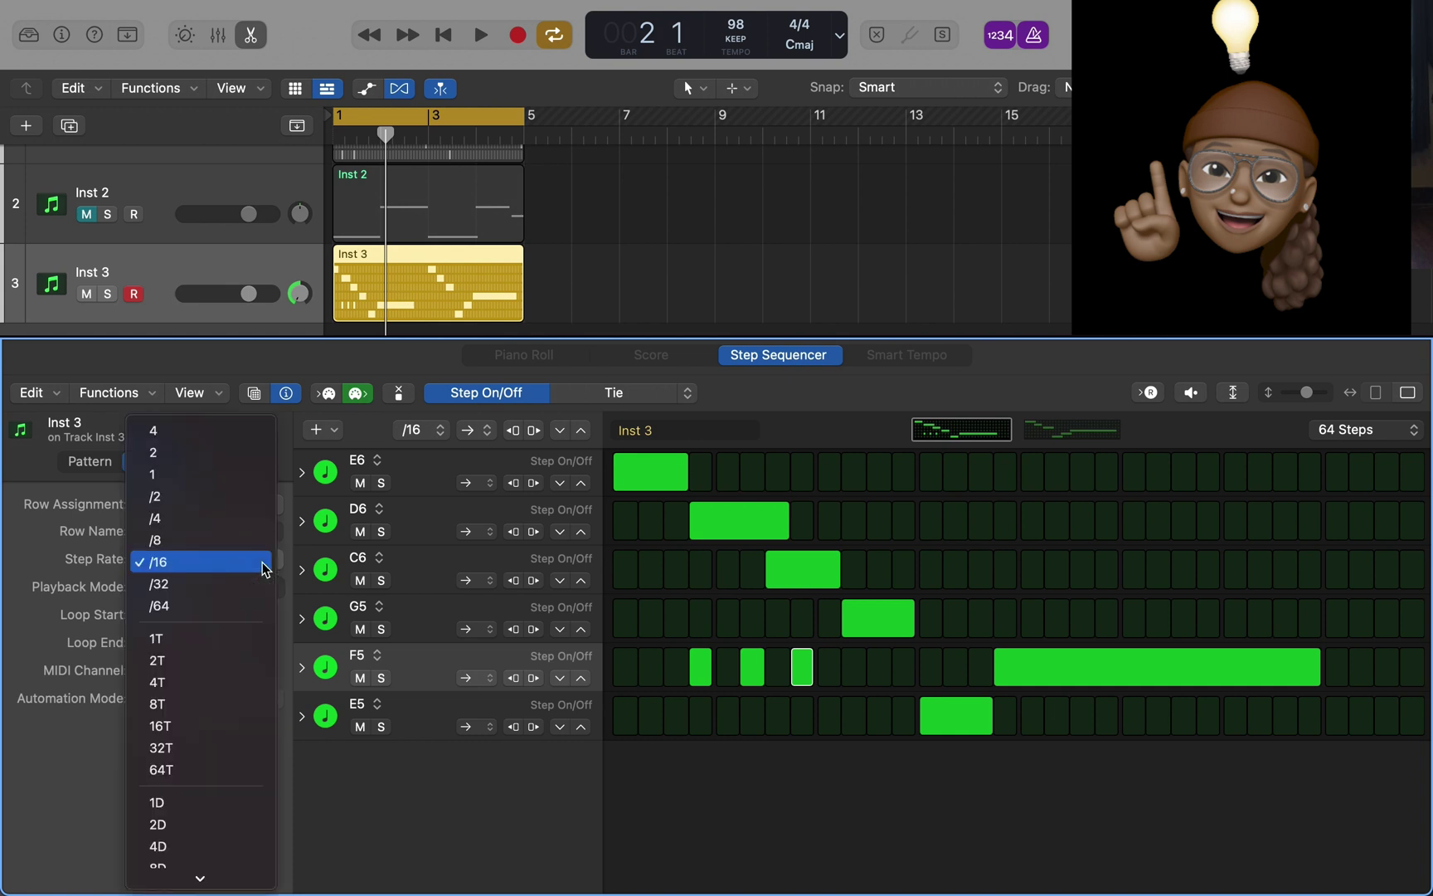
click(252, 612)
key(space)
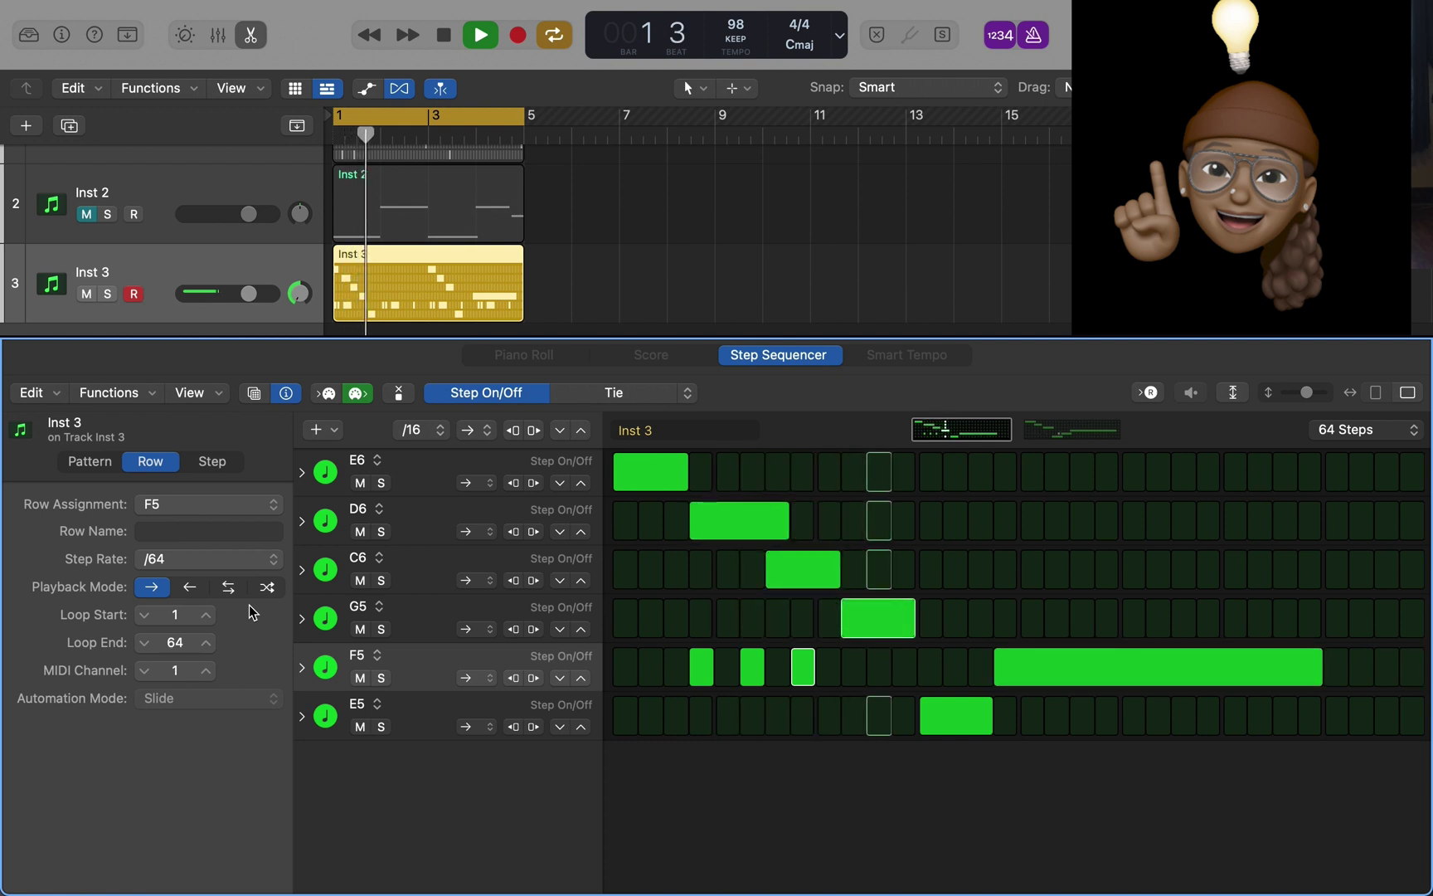
key(space)
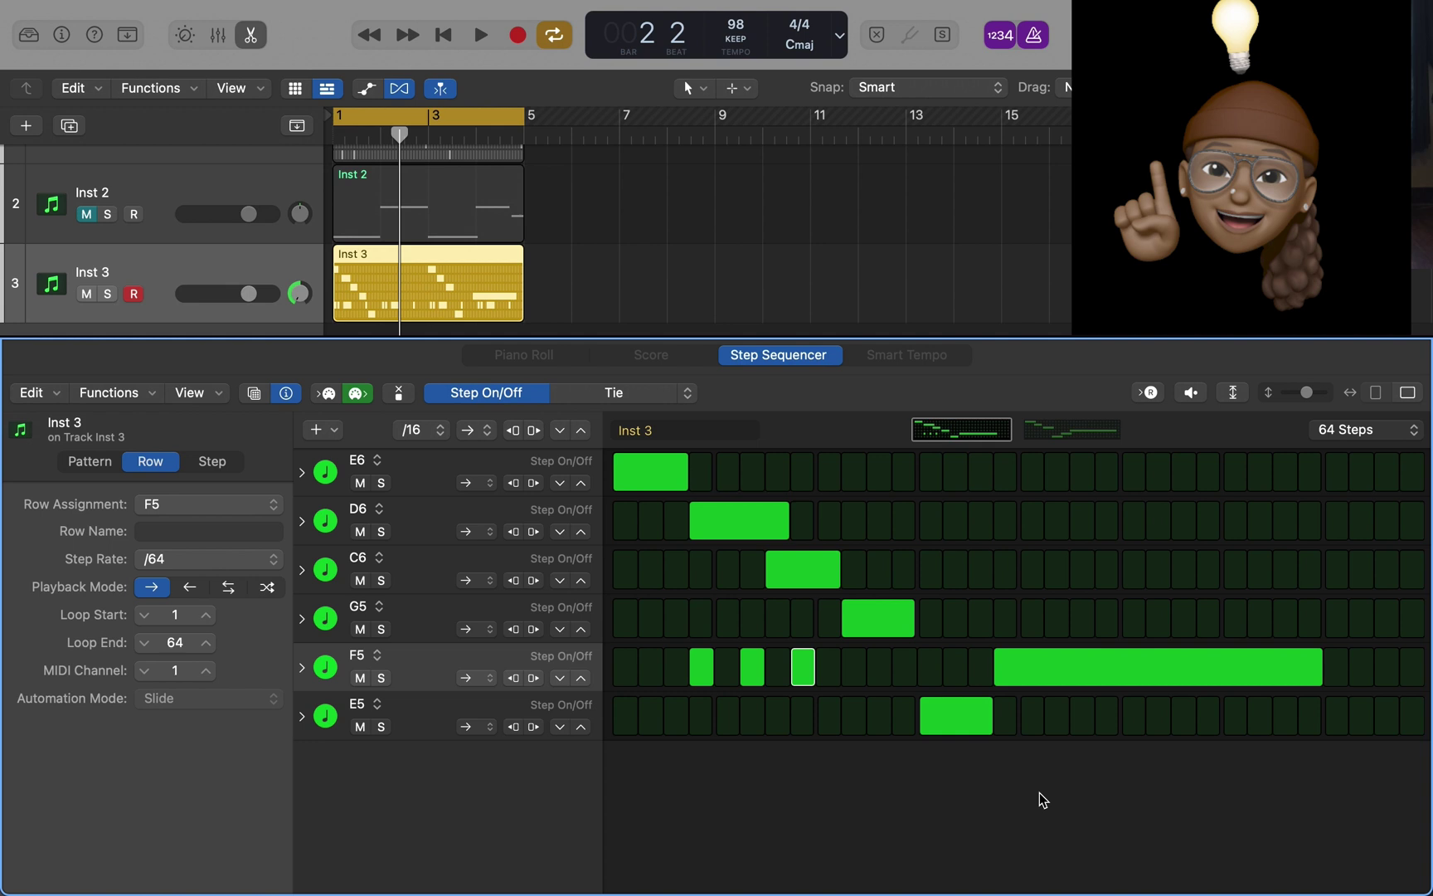
key(space)
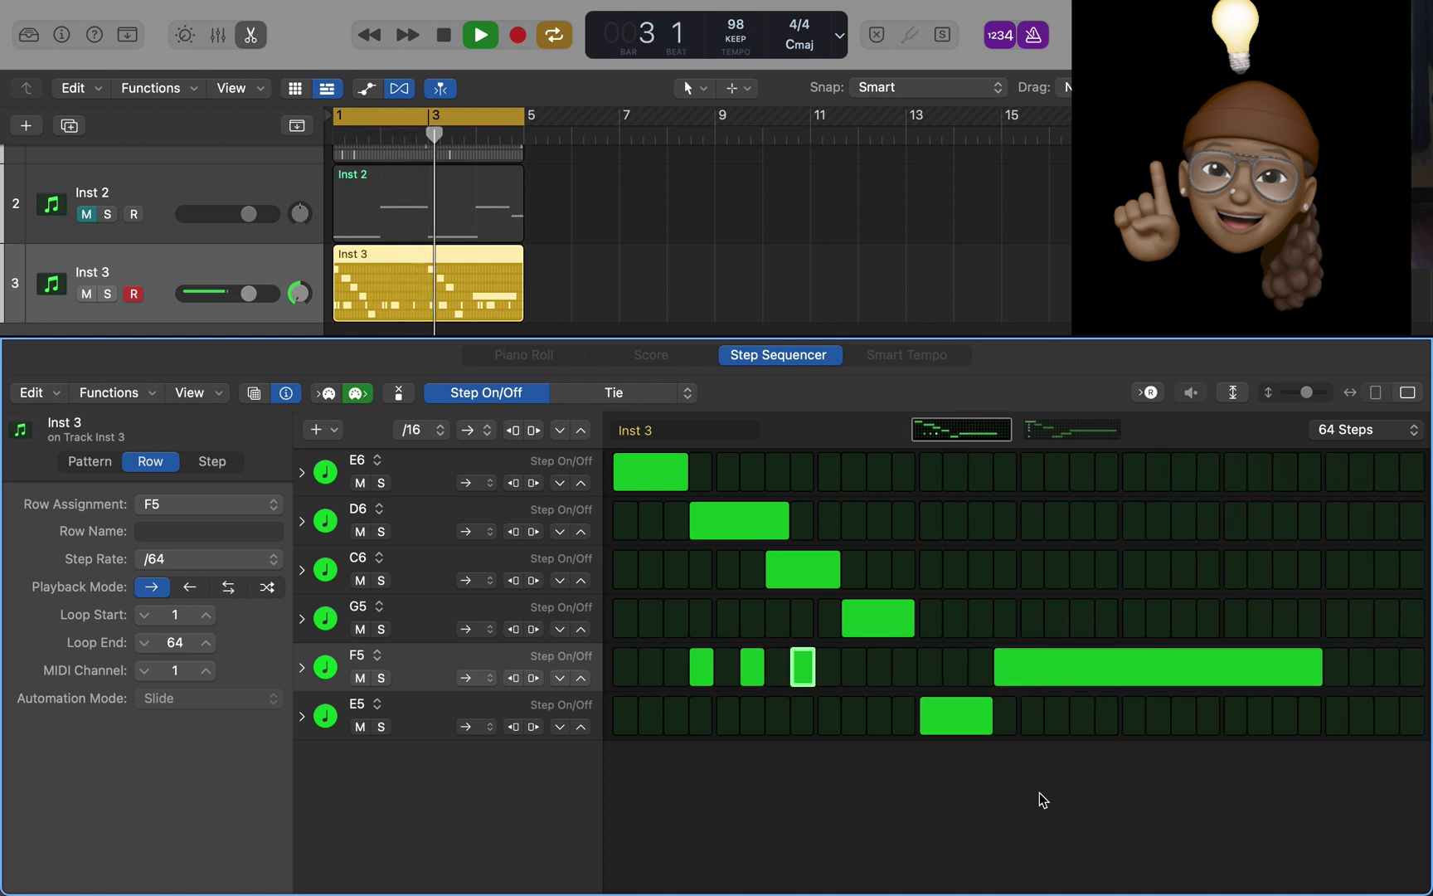
key(space)
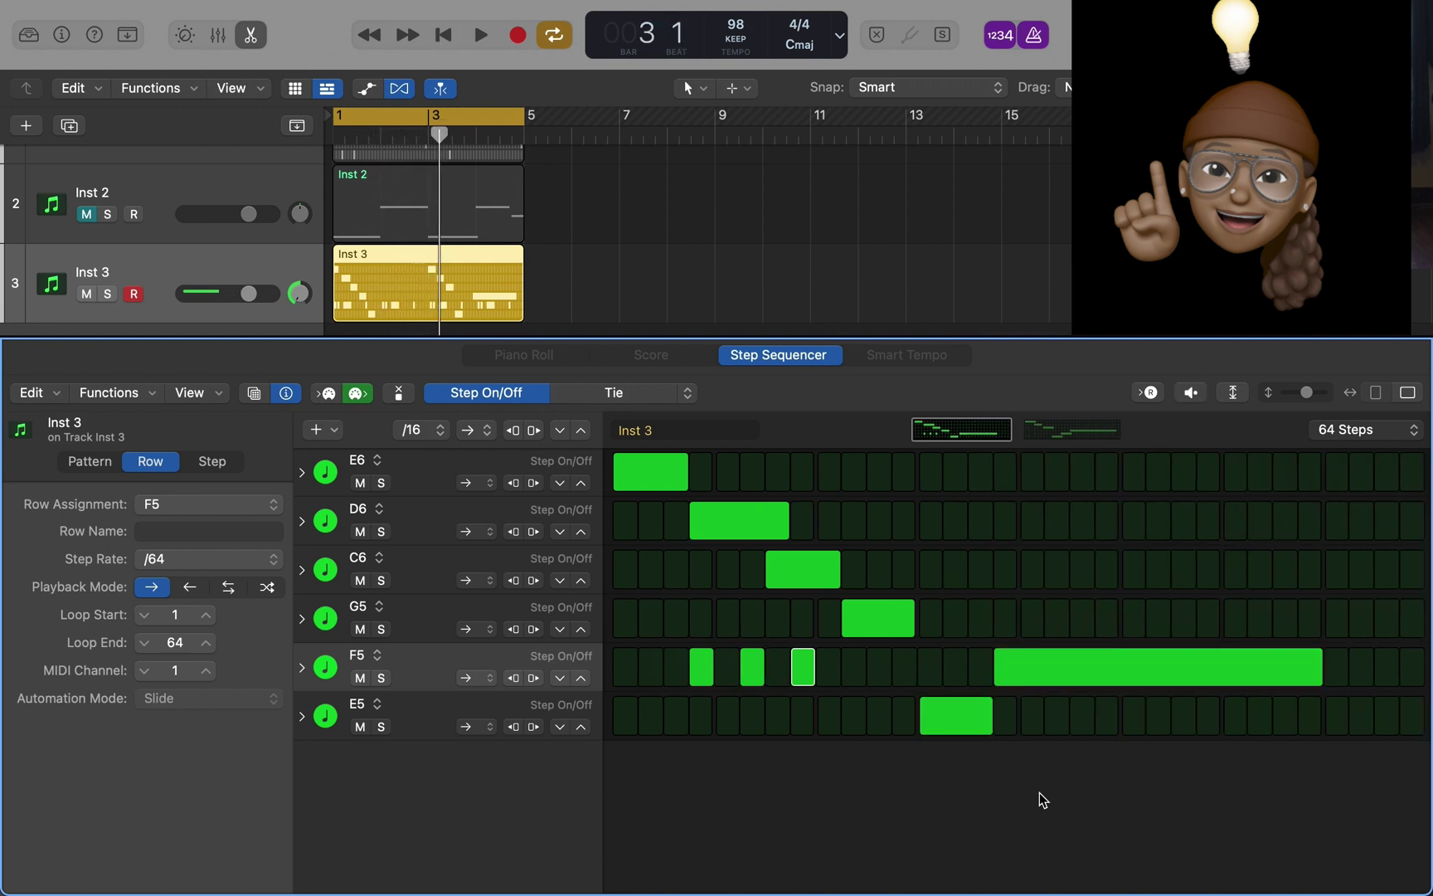
click(259, 555)
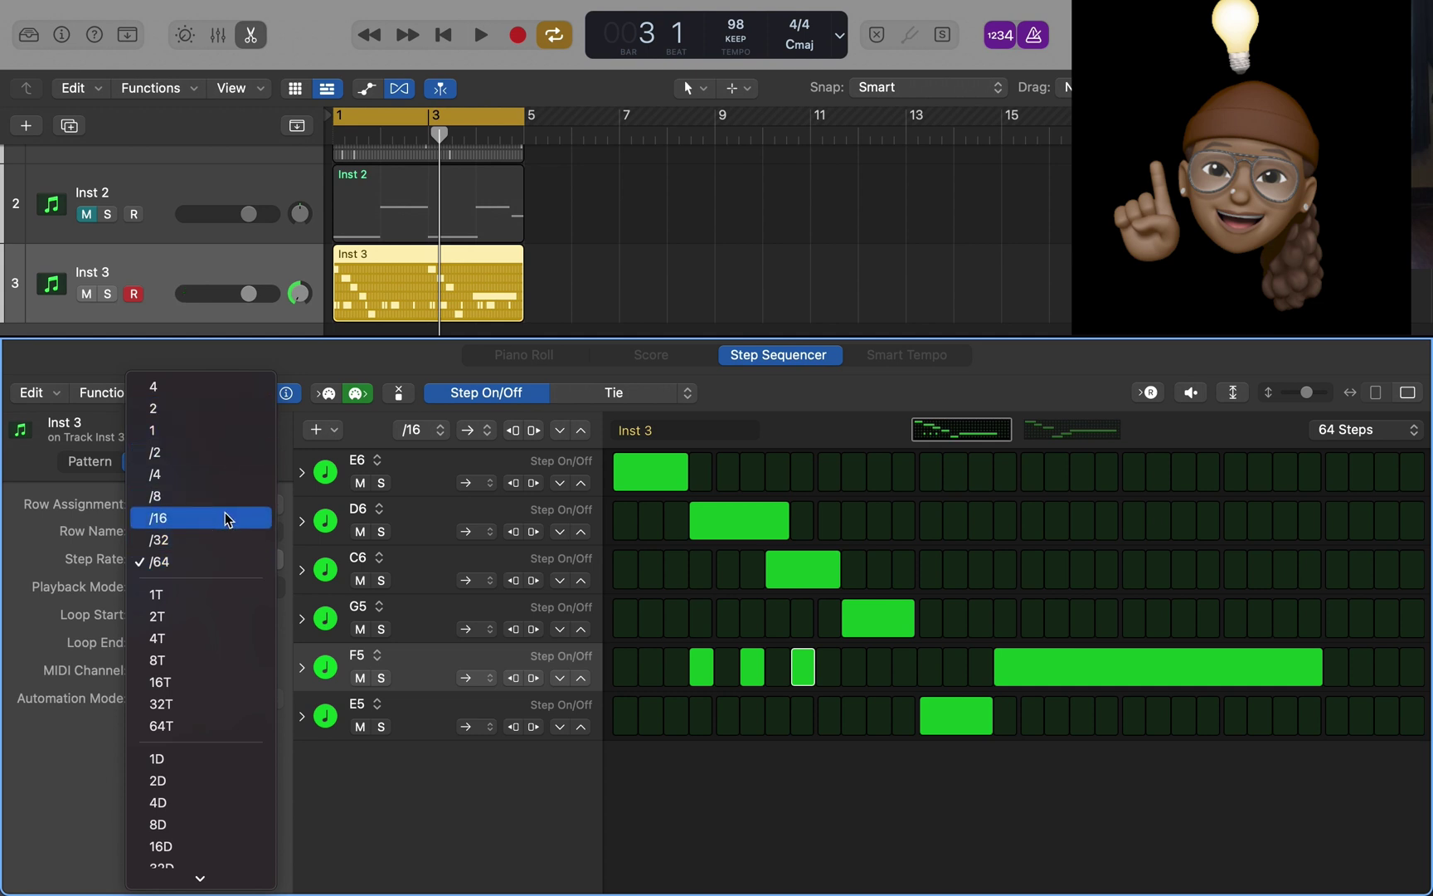
click(225, 517)
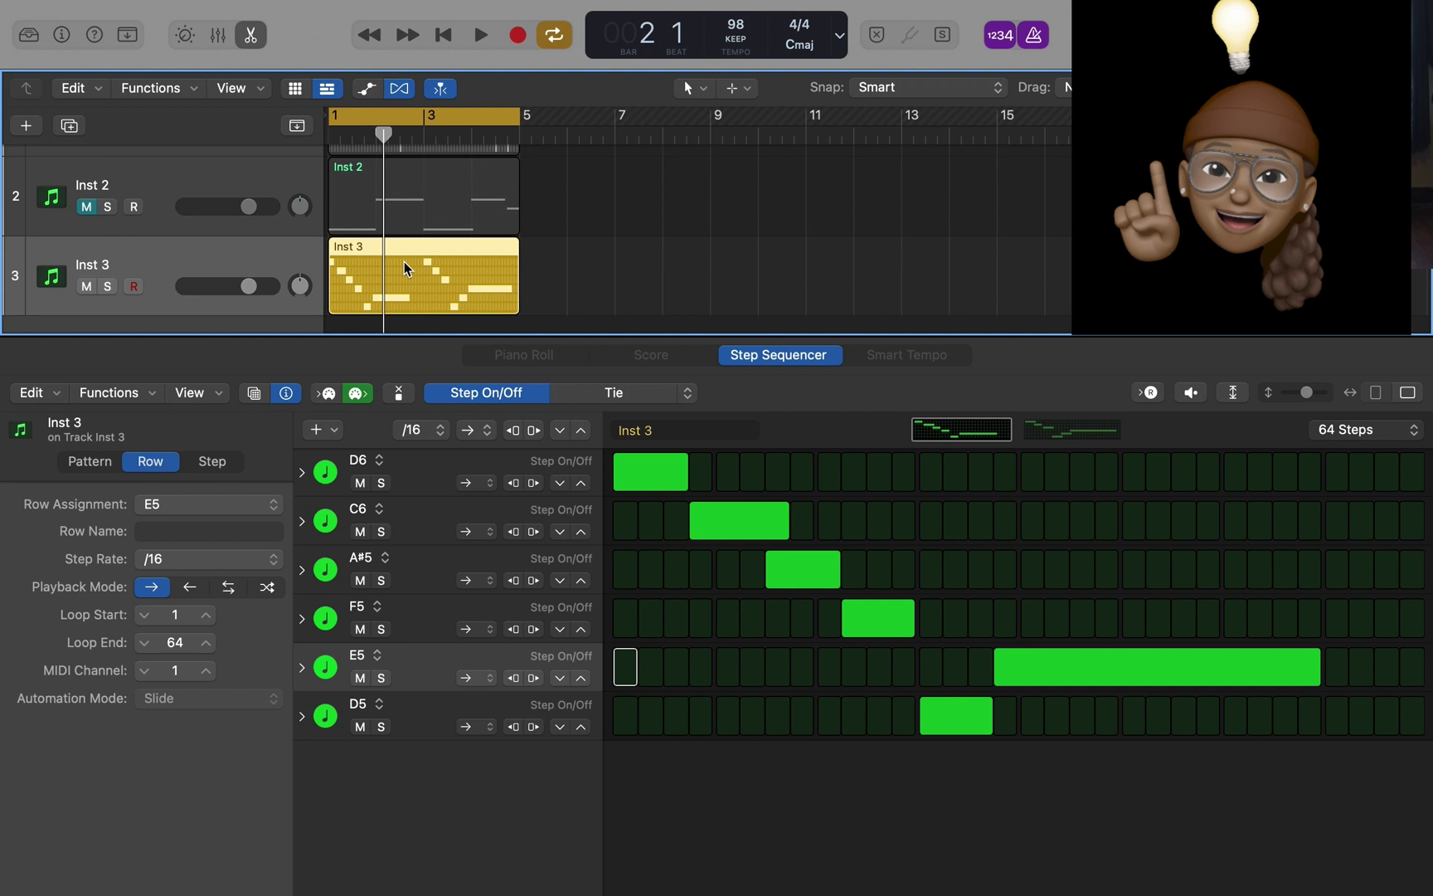
Convert the Inst 3 pattern region to a MIDI region and play it back
right_click(404, 262)
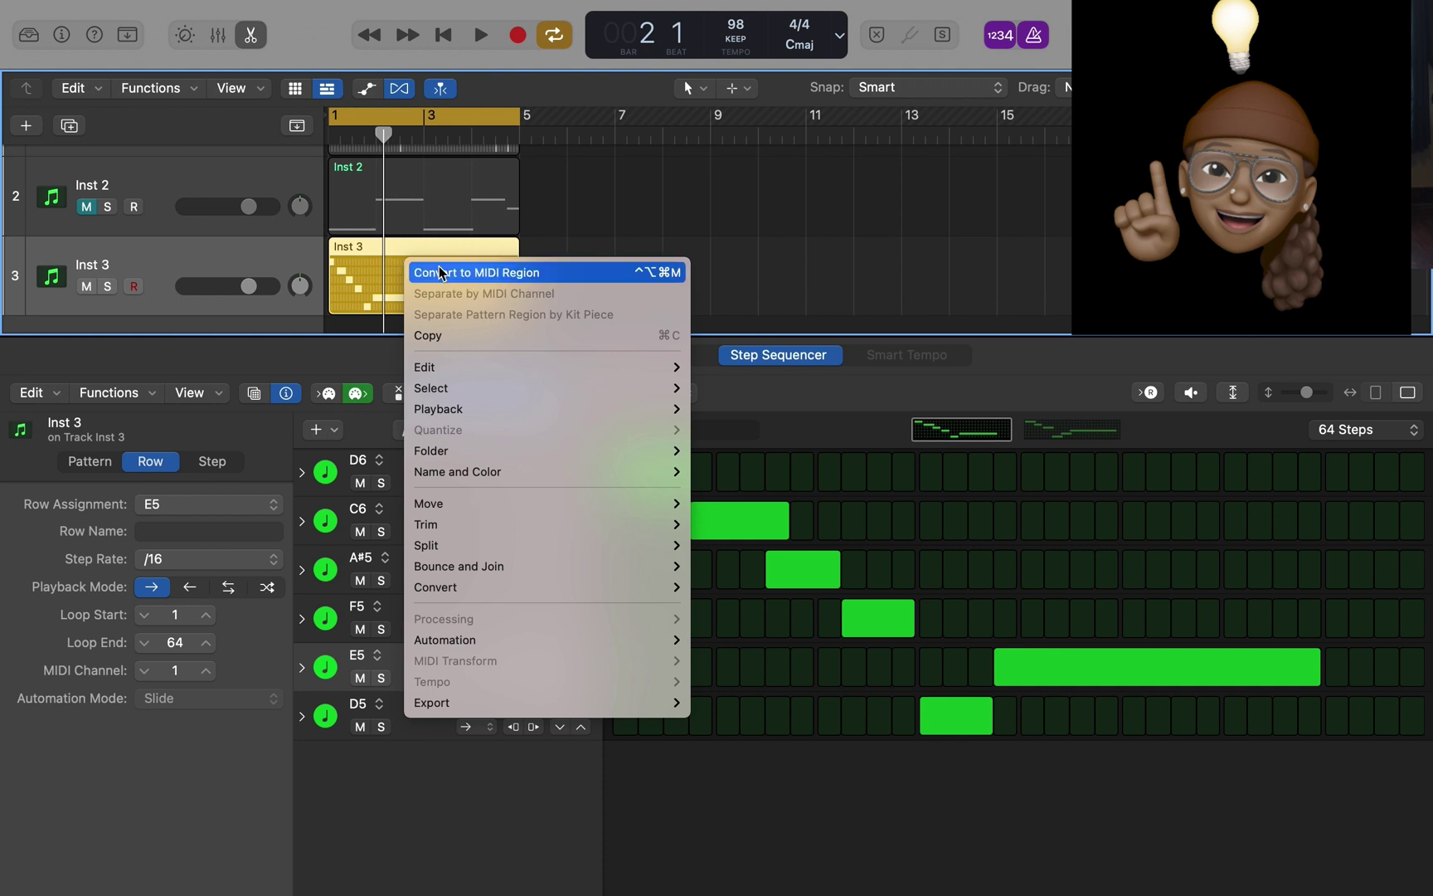
click(440, 272)
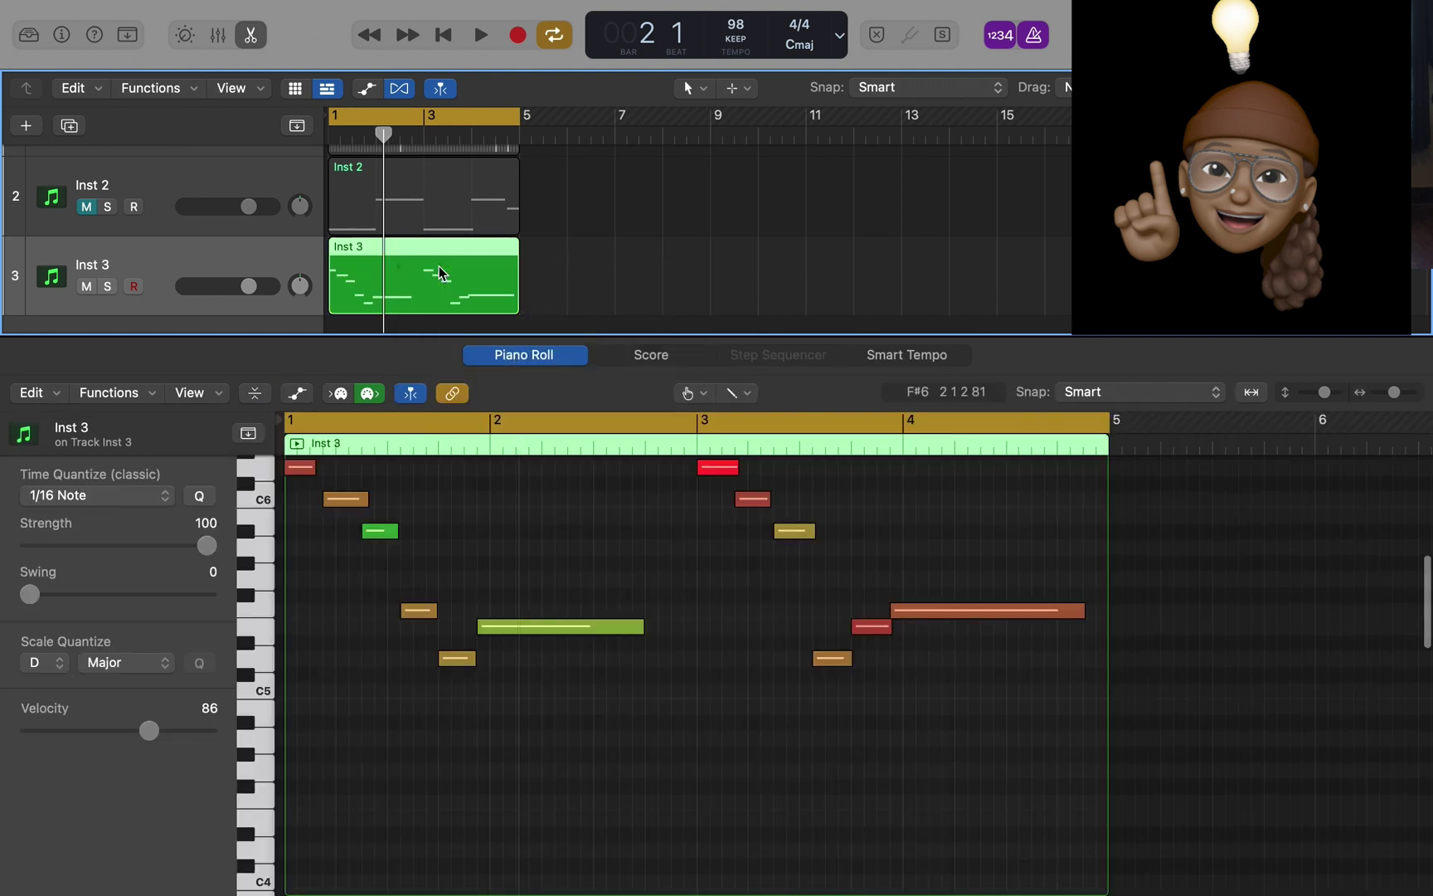
key(space)
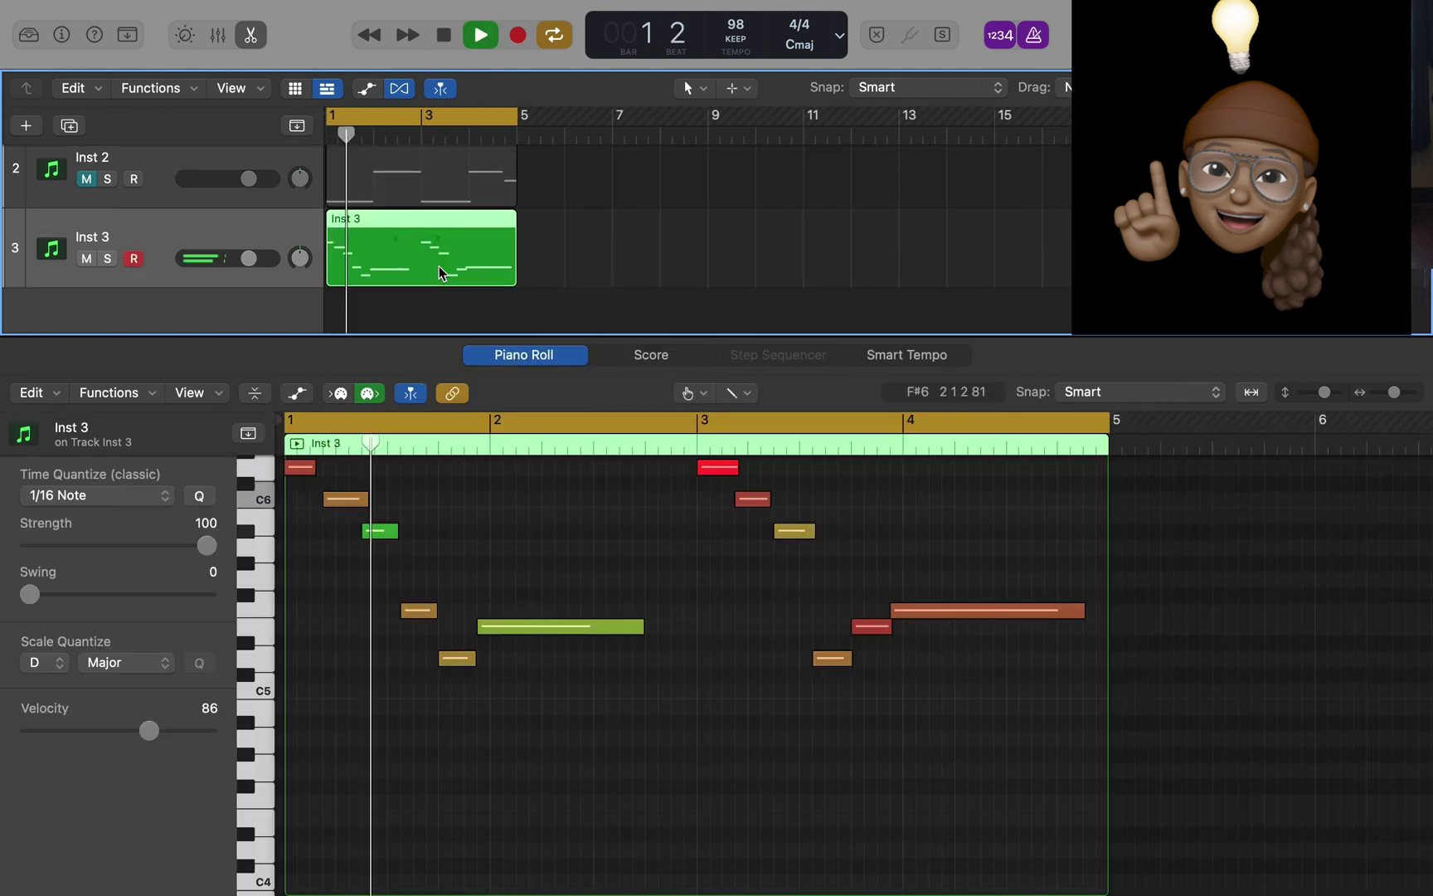